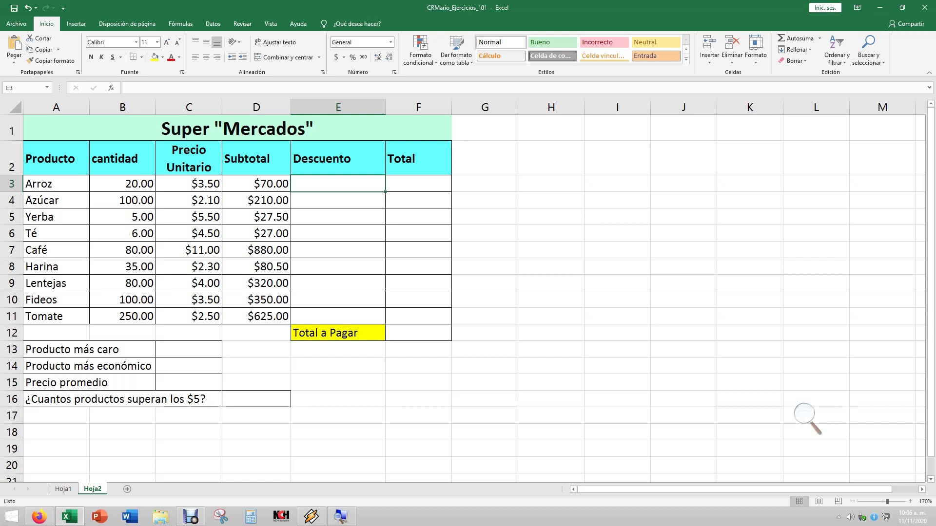
Review the Café row's quantity, price and subtotal, then move to Arroz's discount cell E3.
left_click(122, 249)
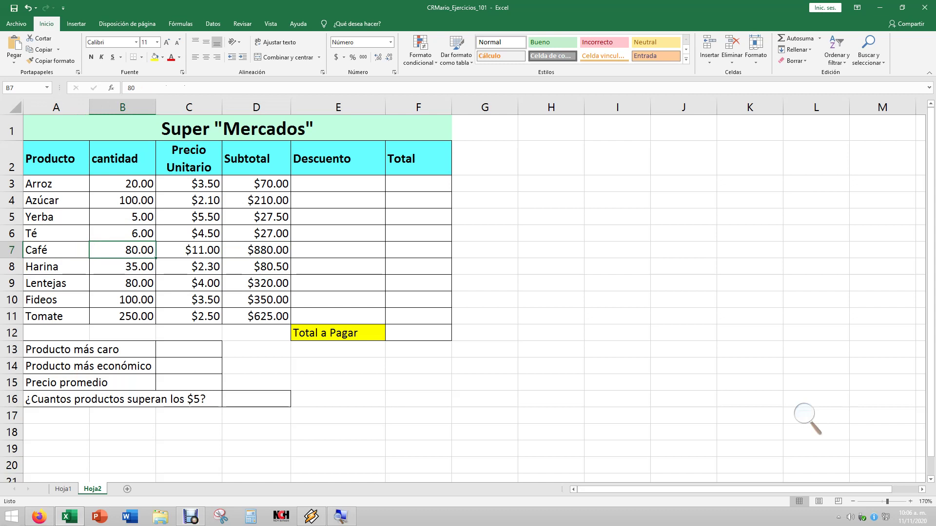
left_click(189, 249)
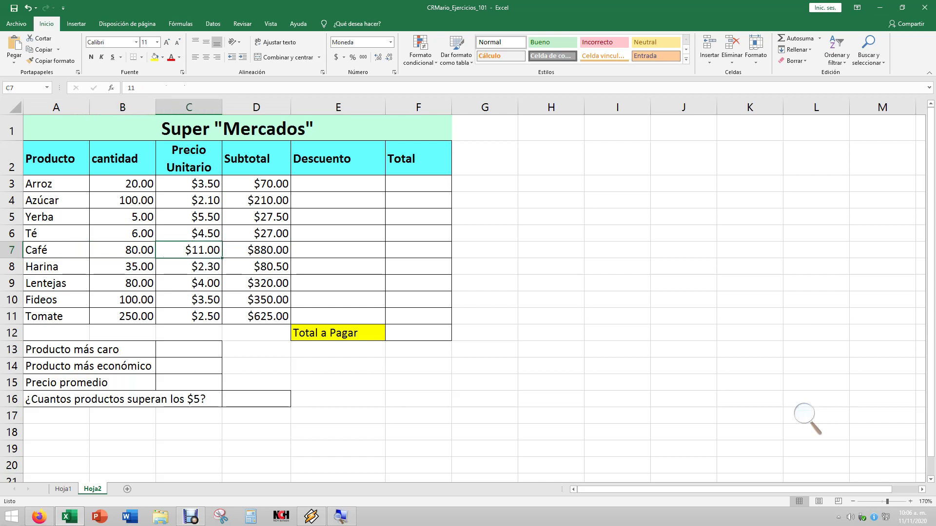
left_click(256, 250)
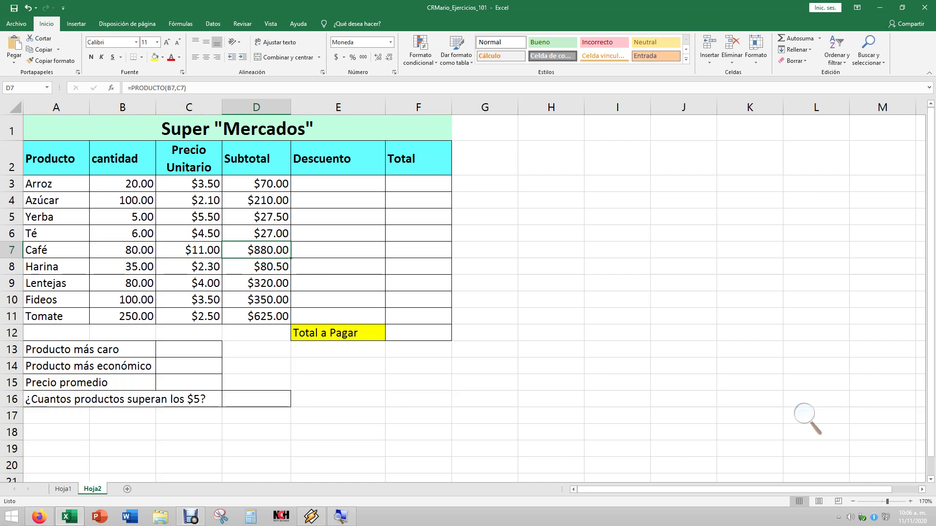
left_click(338, 249)
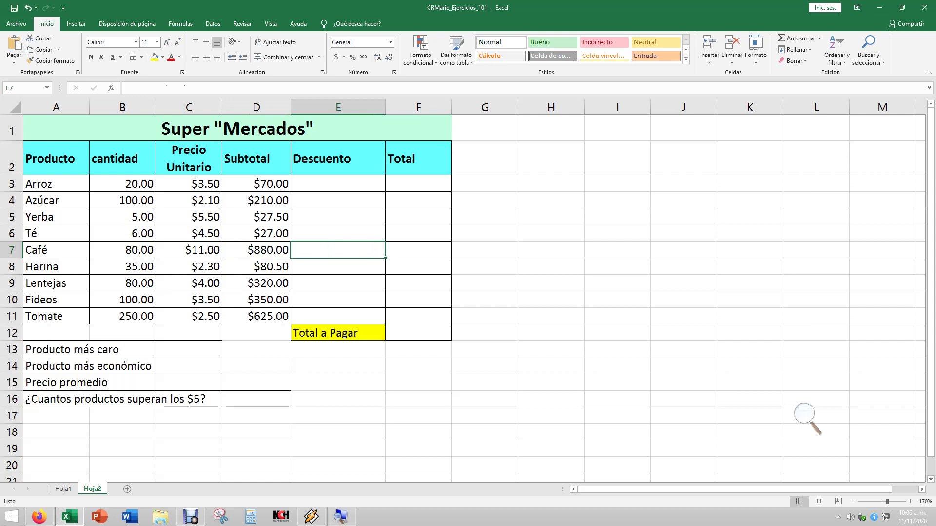
key("Up")
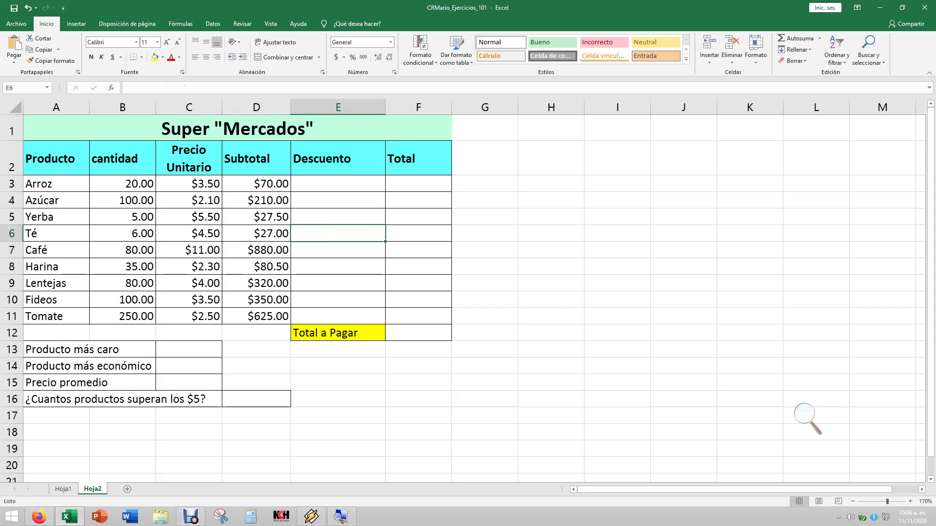
key("Down")
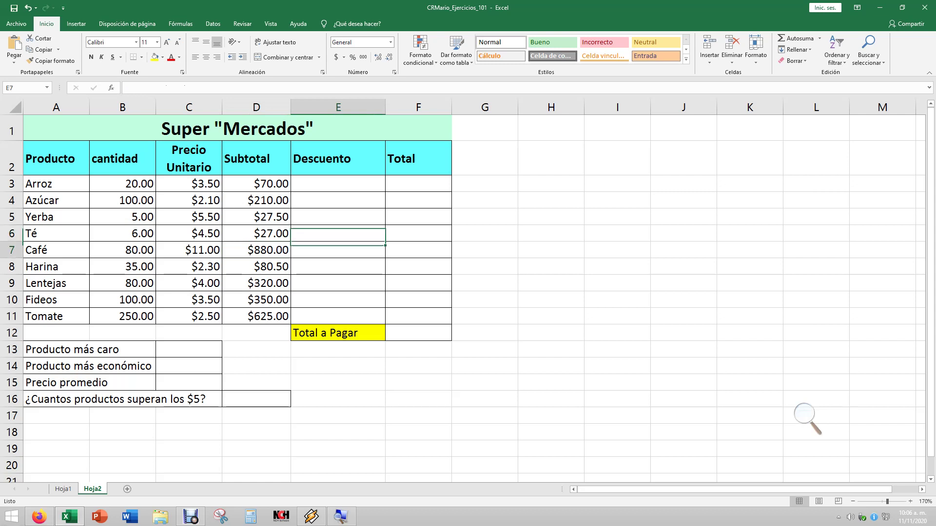
key("Down")
key("Up")
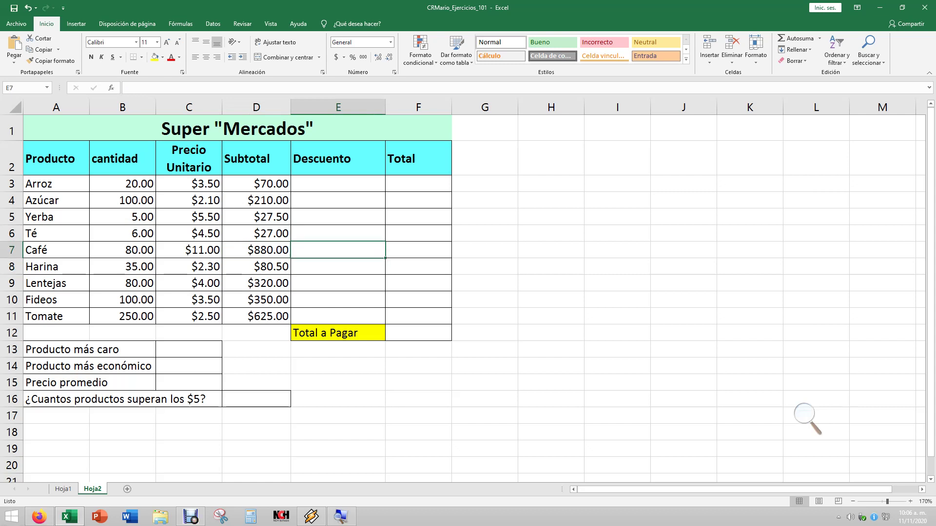
key("Up")
key("Up")
key("Up")
key("Up")
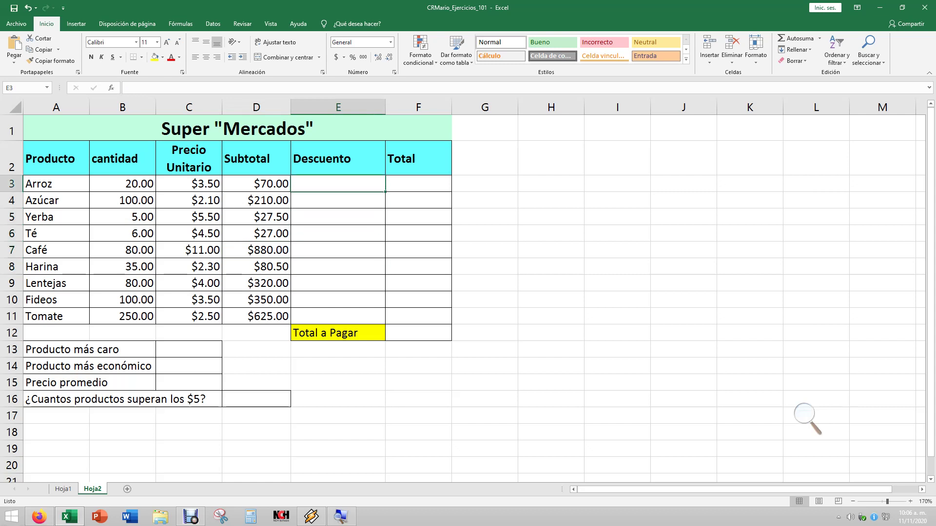
key("ctrl+Down")
key("Up")
key("Up")
key("Up")
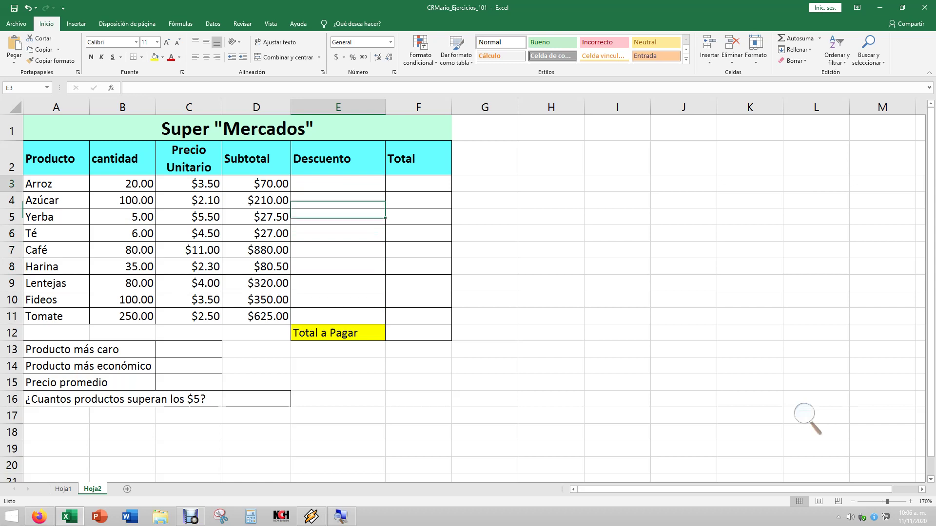
key("Up")
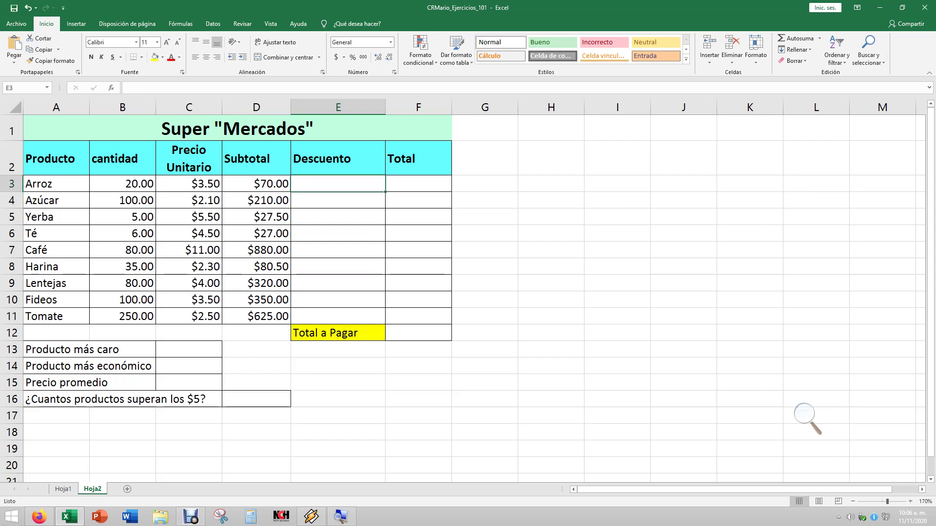
Enter =SI(D3>500,PRODUCTO(D3,0.18),PRODUCTO(D3,0)) in E3.
type("=")
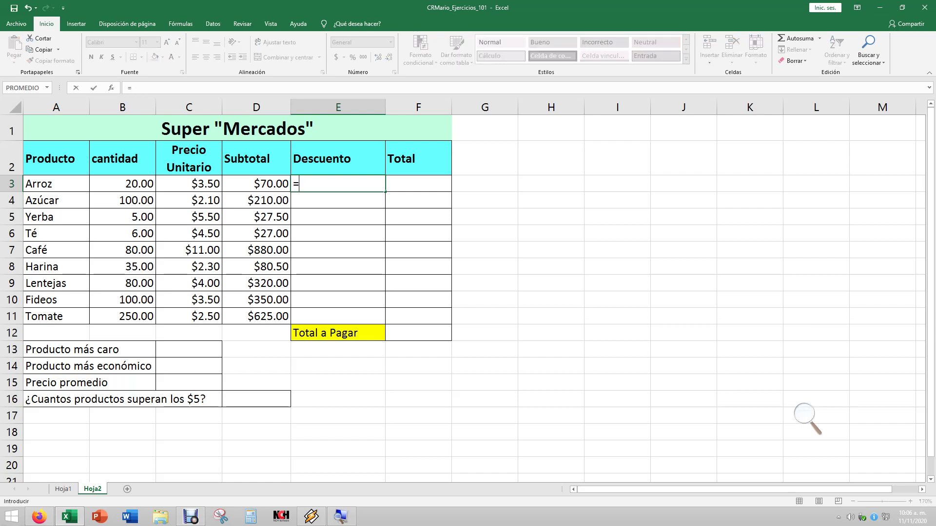
type("si(")
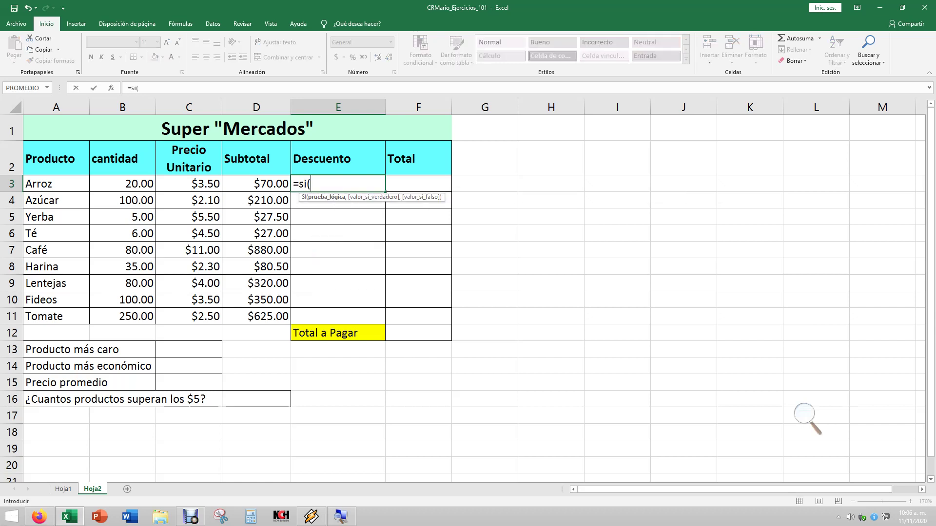
type("D3")
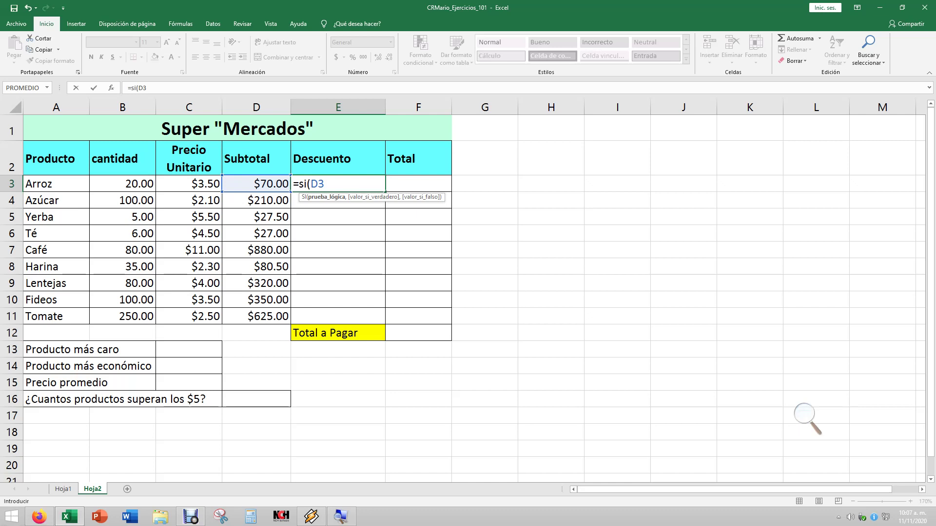
type(">50")
type("0")
type(",")
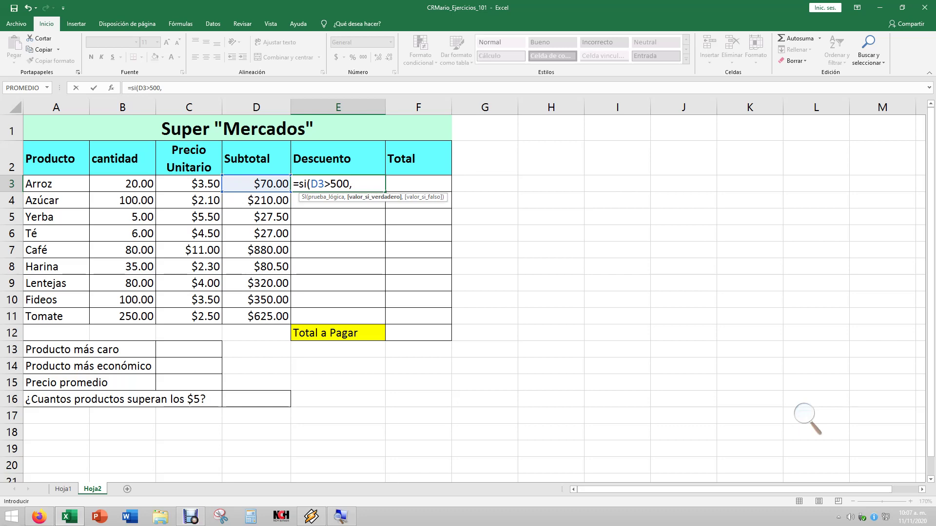
type("pr")
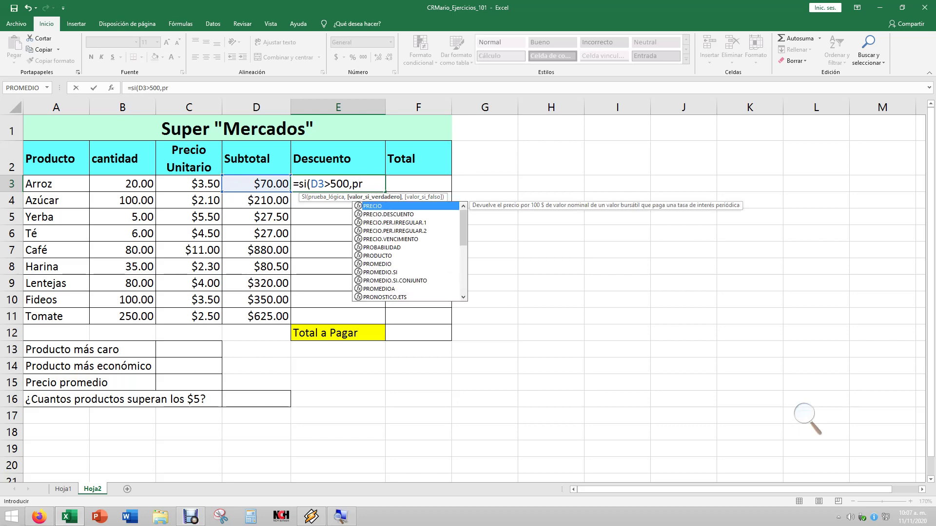
type("oducto")
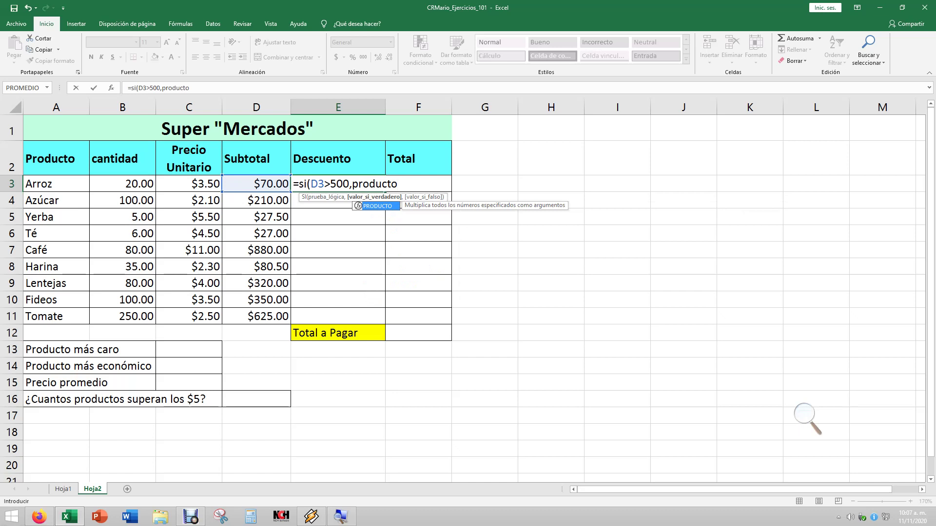
type("(")
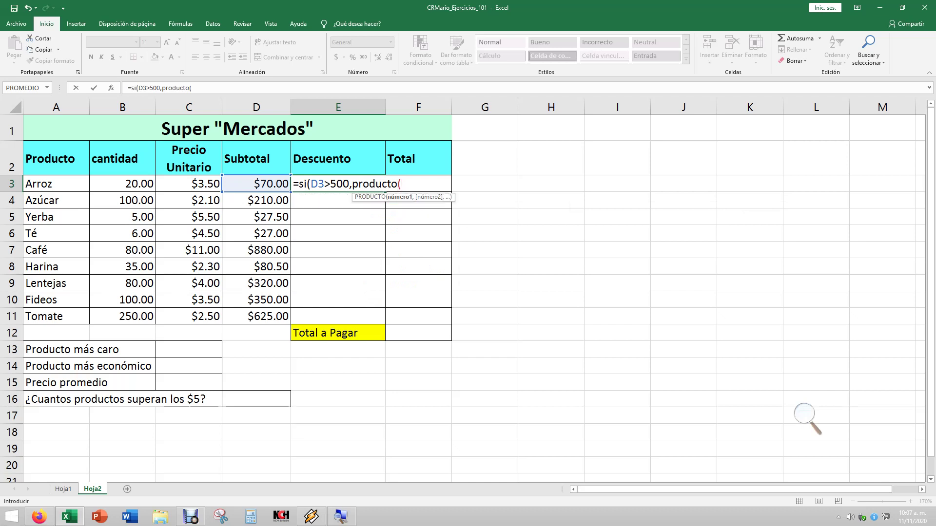
left_click(256, 183)
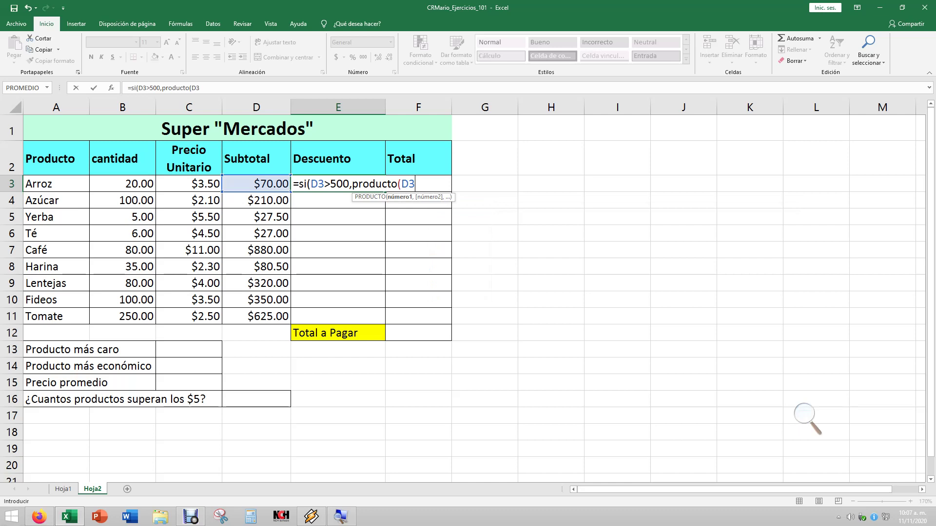
type(",")
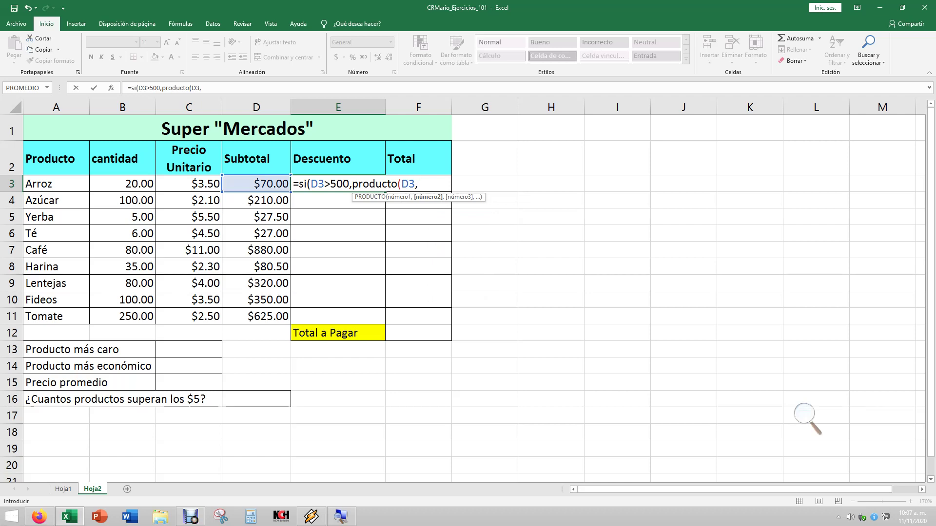
type("0.")
type("18")
type(")")
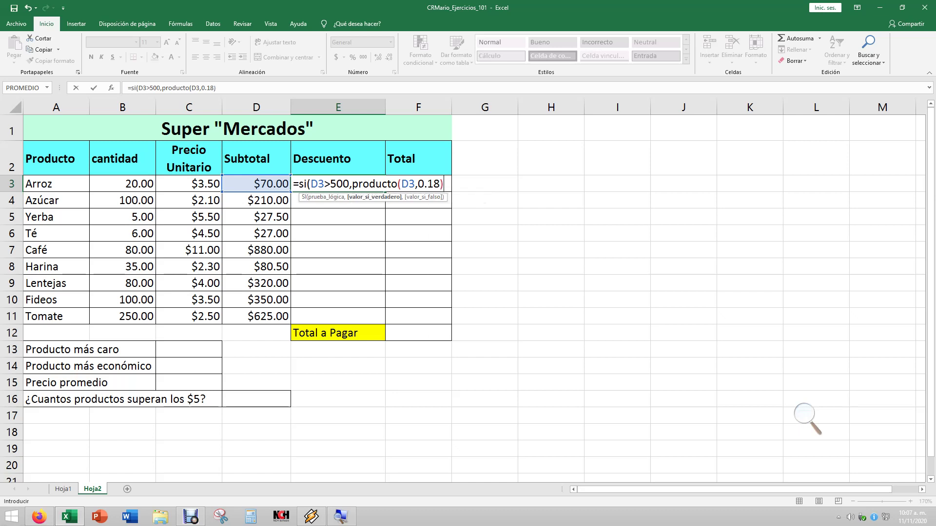
type(",")
type("prod")
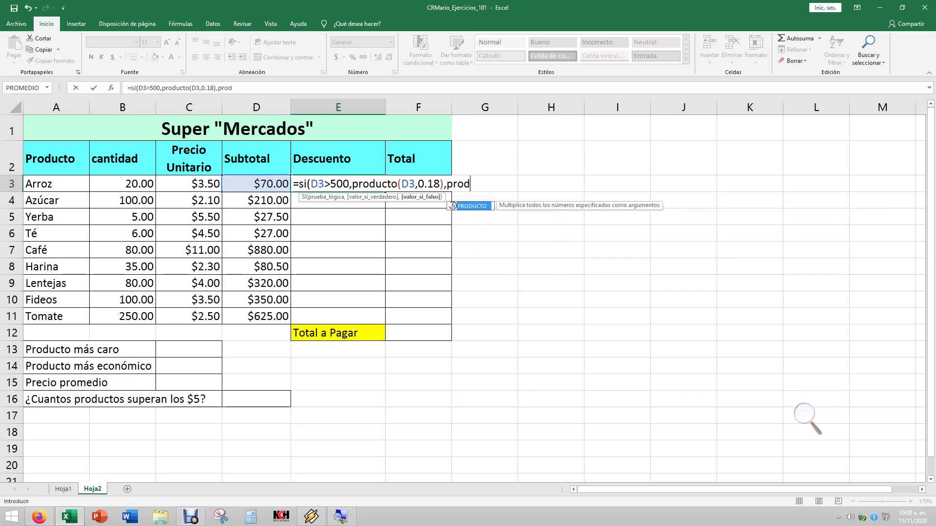
type("ucto")
type("(")
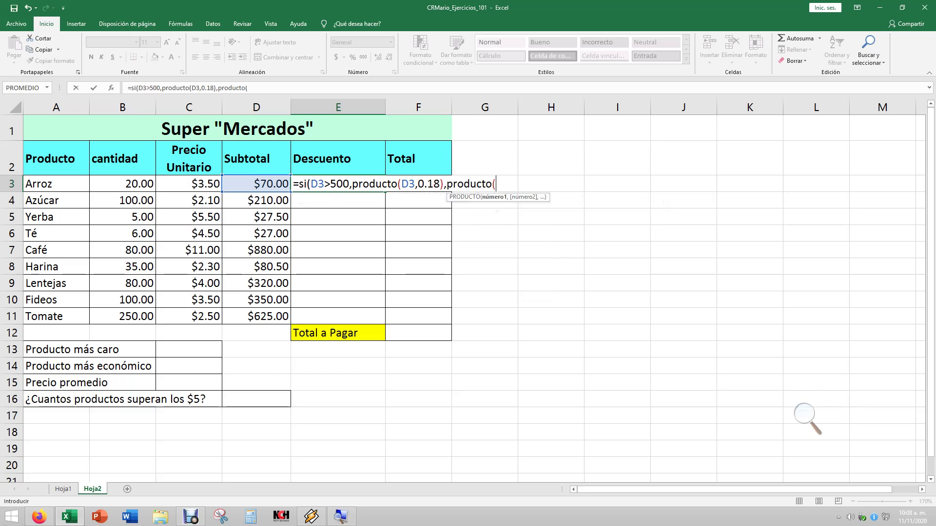
type("d")
key("BackSpace")
type("D3")
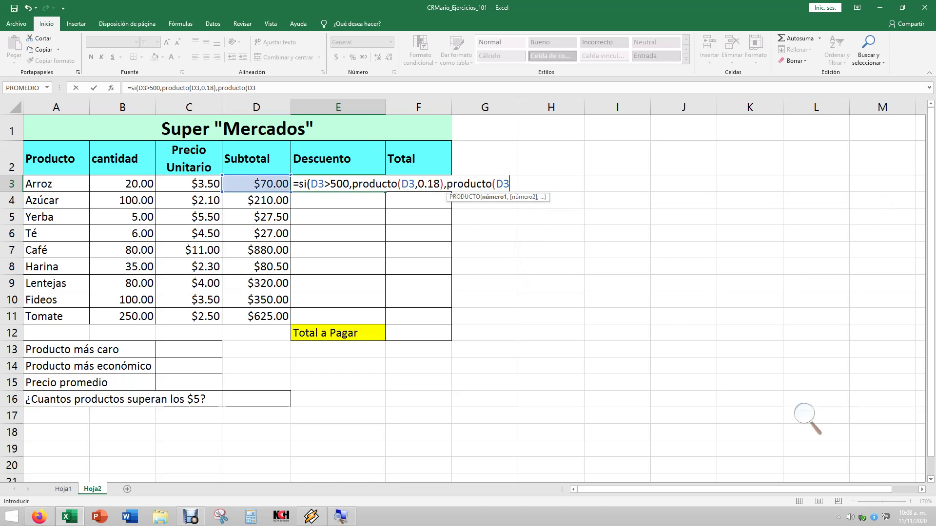
type(",")
type("0)")
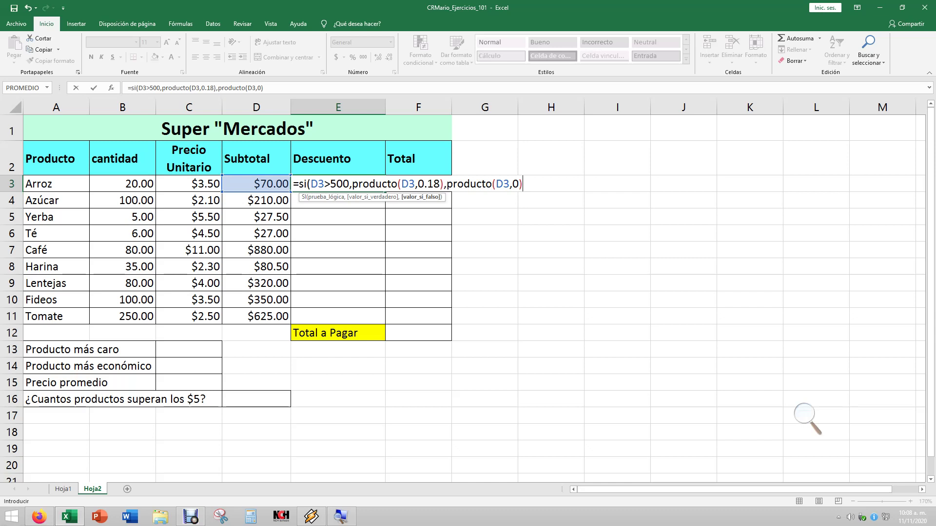
type(")")
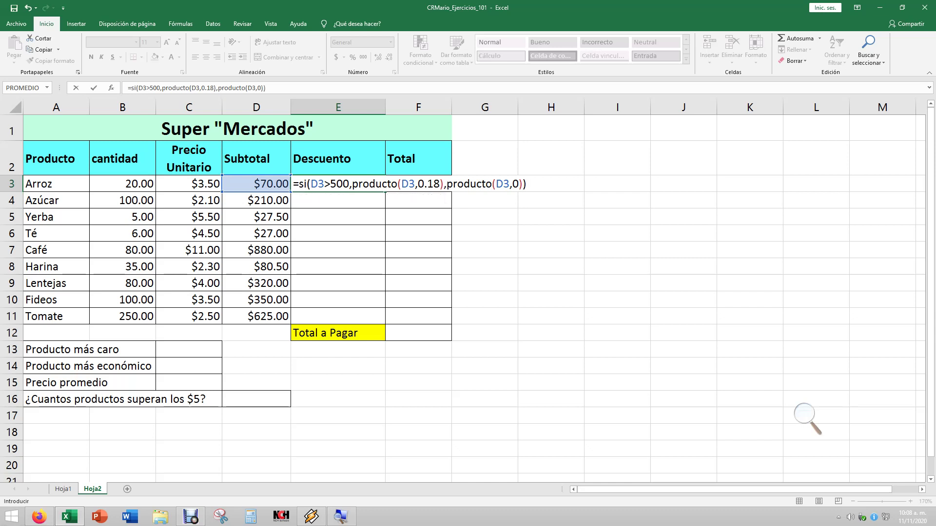
key("Return")
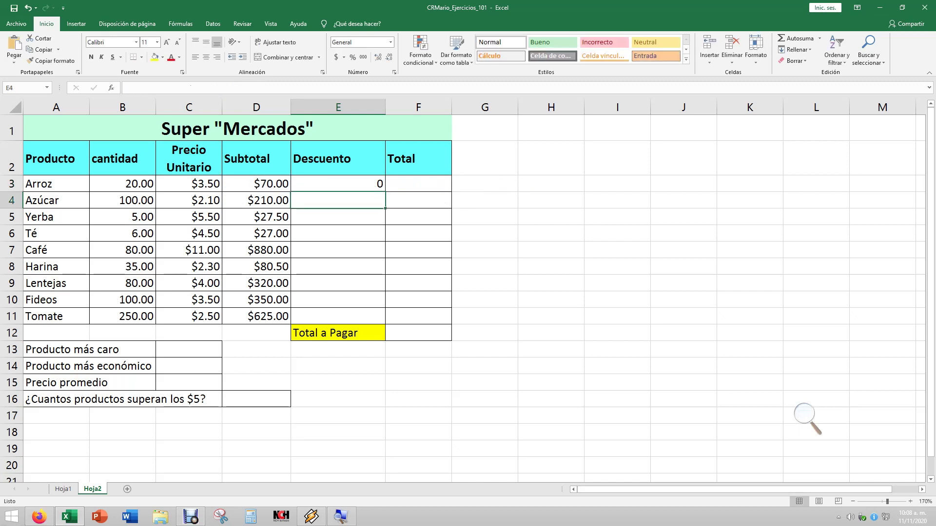
Fill the E3 discount formula down to E11 and check the Café and Tomate results.
left_click(337, 184)
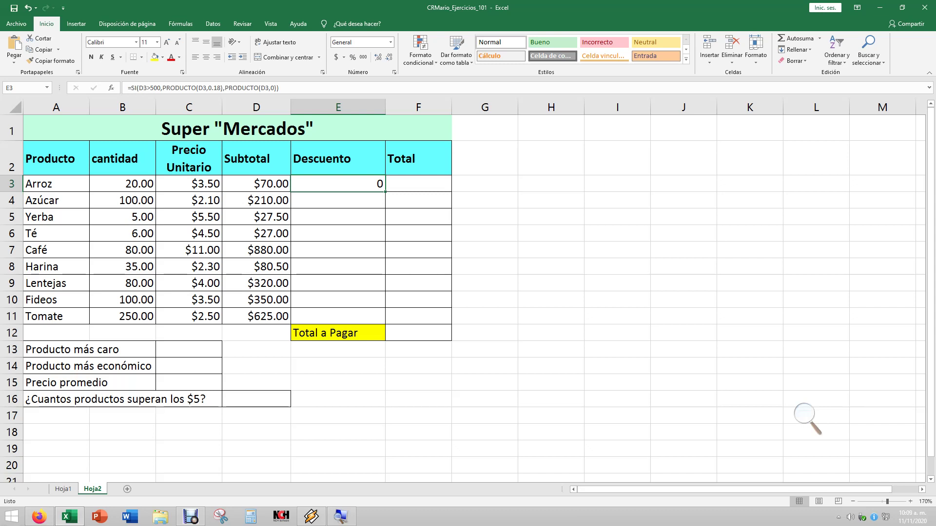
left_click_drag(385, 192, 383, 318)
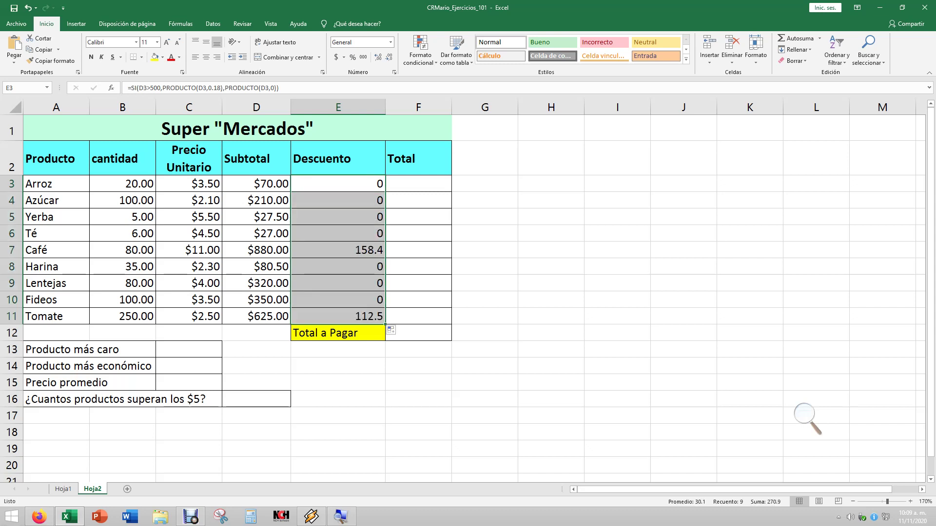
left_click(338, 250)
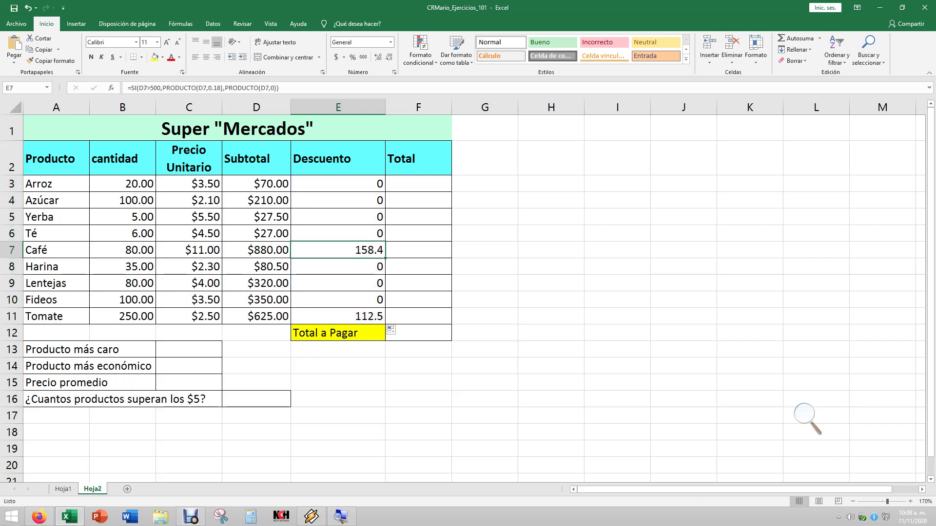
left_click(255, 250)
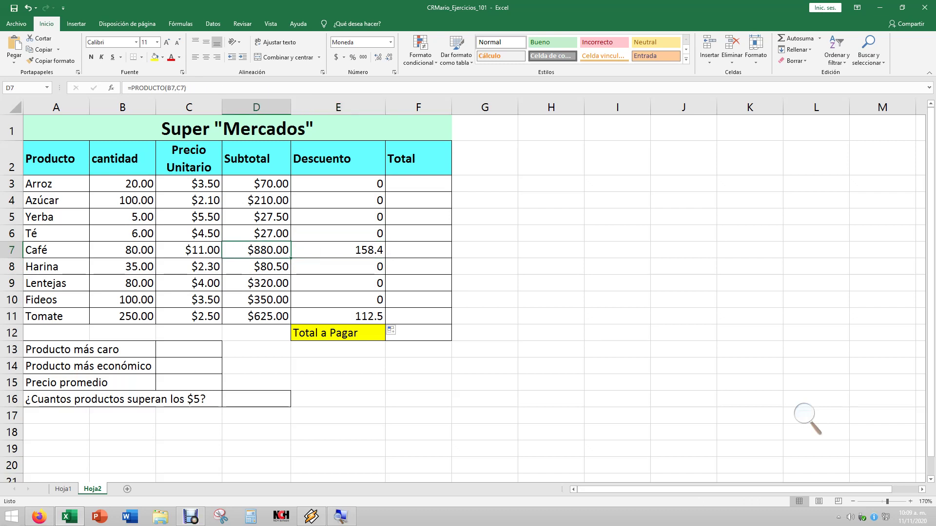
left_click(256, 316)
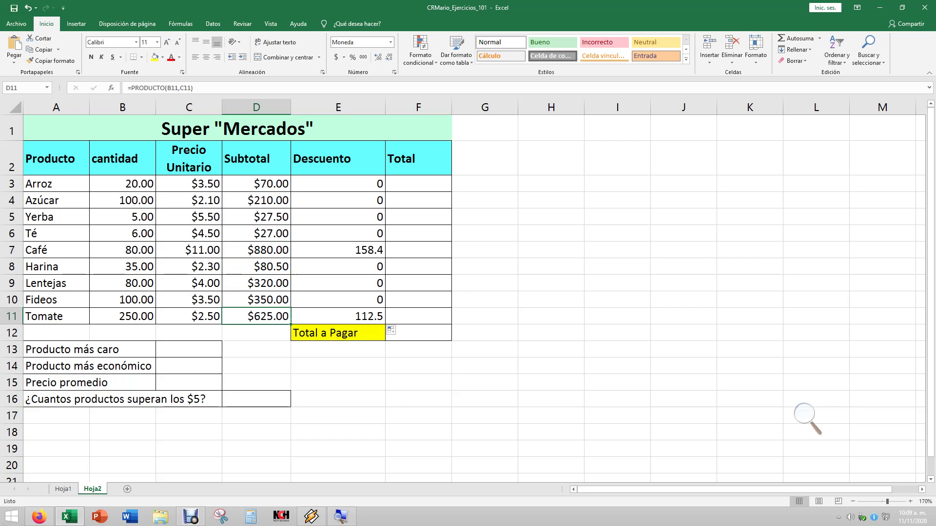
left_click(122, 300)
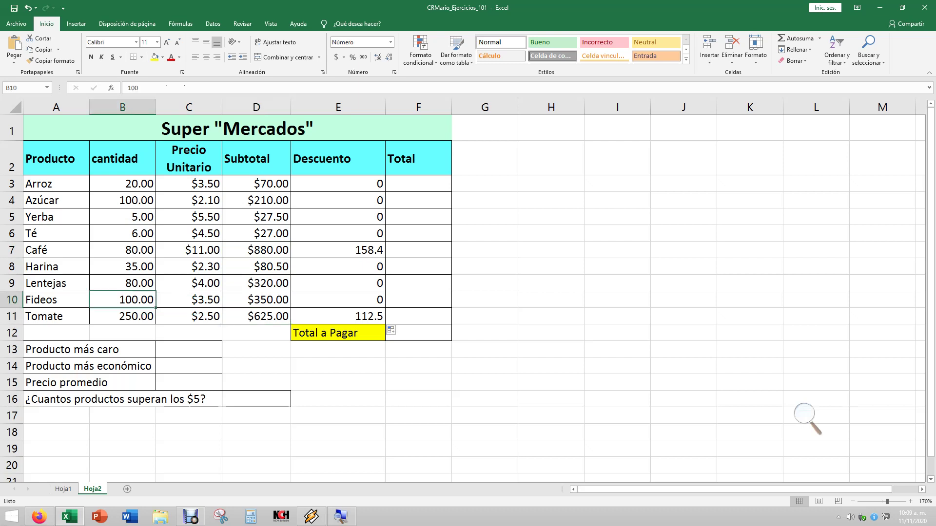
Change the Fideos quantity to 300 and the Yerba quantity to 200.
type("300")
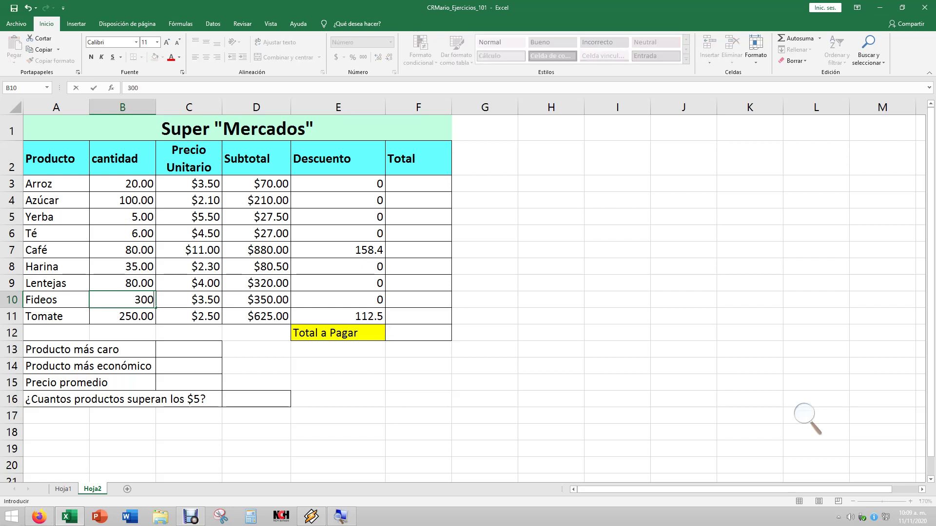
key("Return")
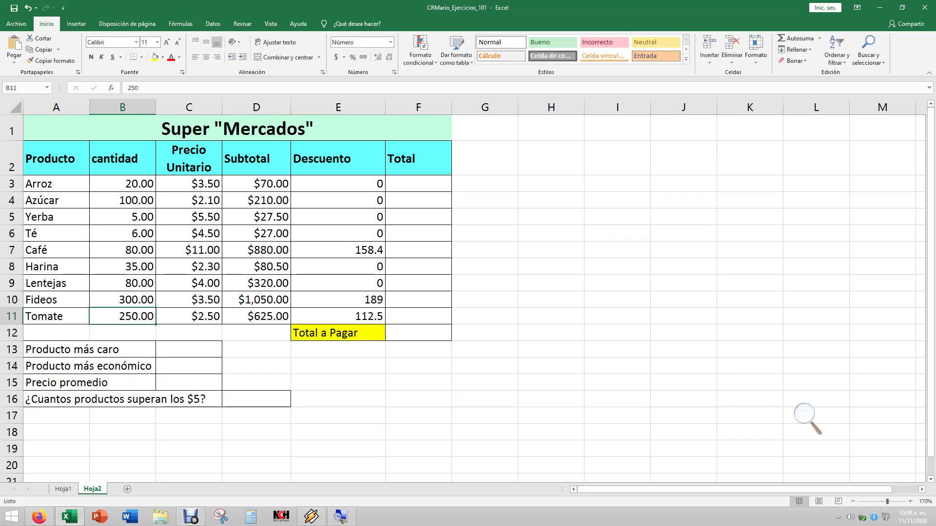
key("Up")
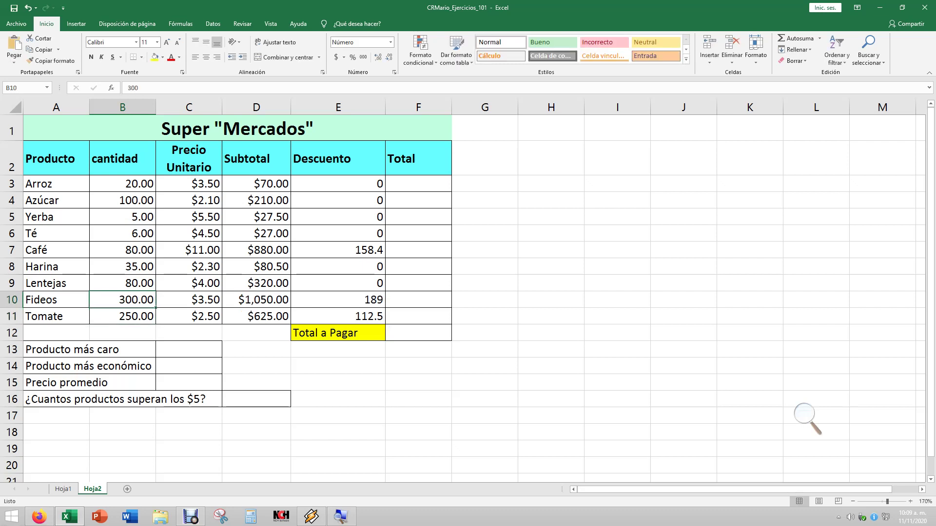
key("Up")
key("Up")
key("Up")
key("Up")
key("Up")
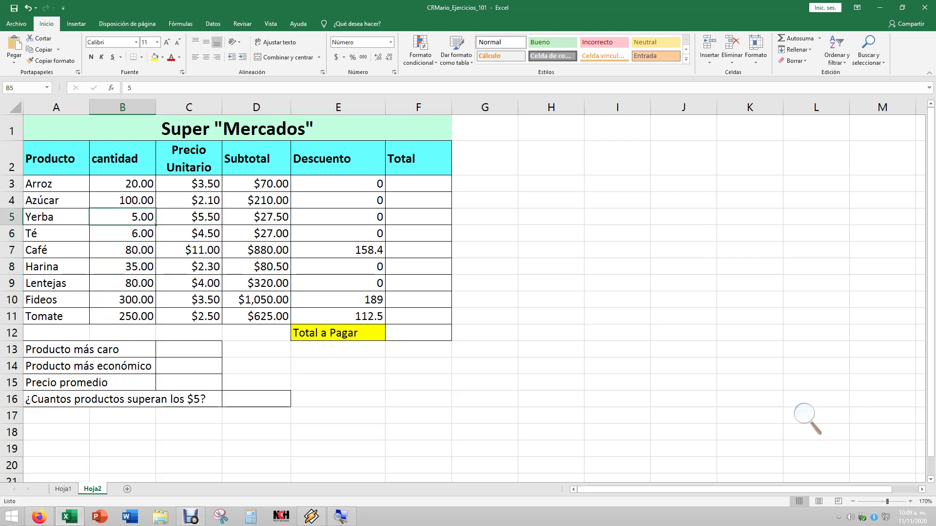
type("20")
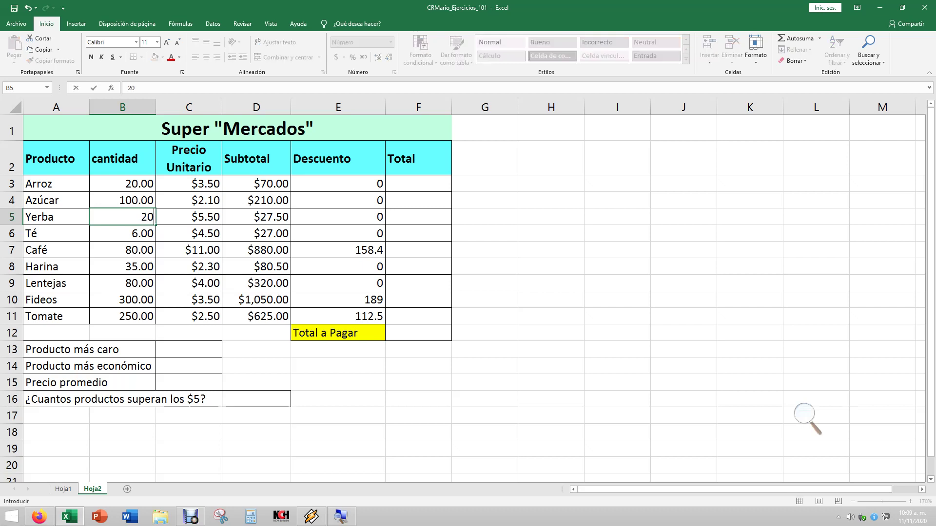
type("0")
key("Return")
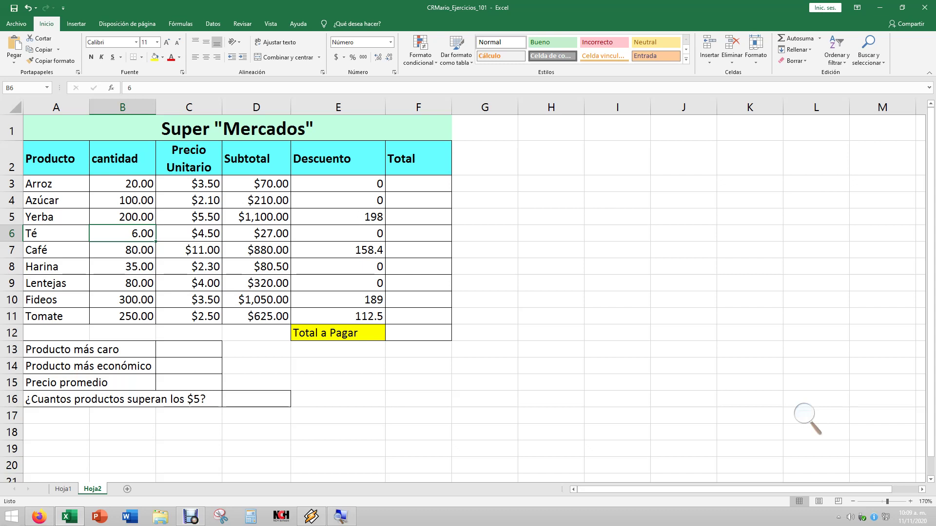
Review the Arroz row's name, quantity, price, subtotal and discount cells.
left_click(418, 184)
left_click(256, 184)
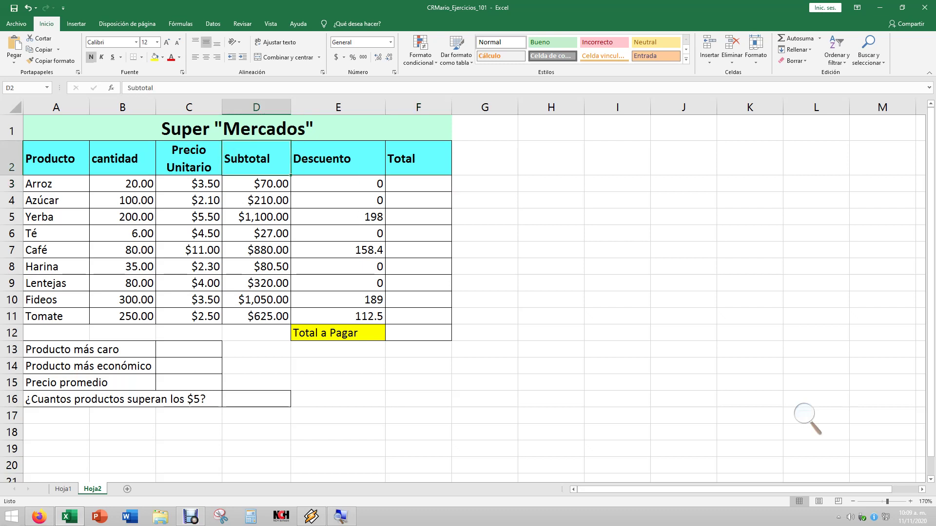
left_click(56, 183)
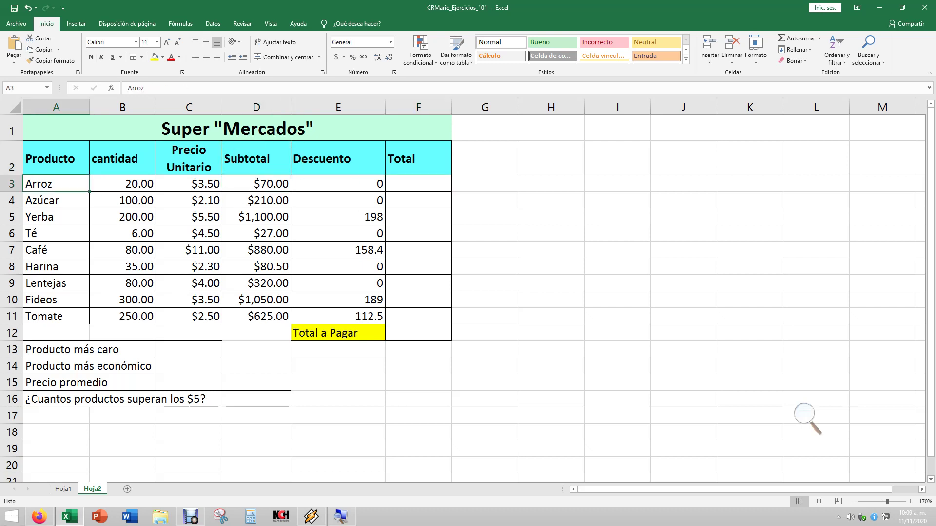
left_click(123, 184)
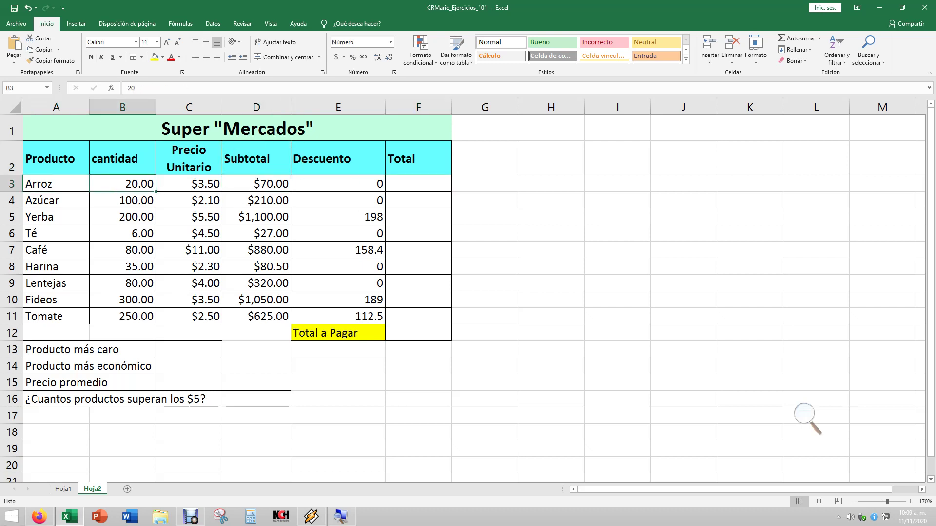
left_click(188, 183)
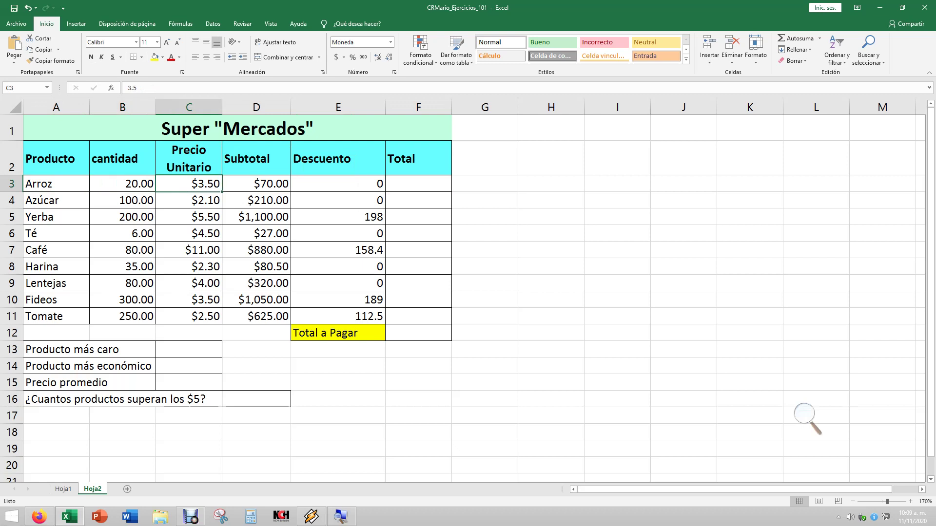
left_click(256, 184)
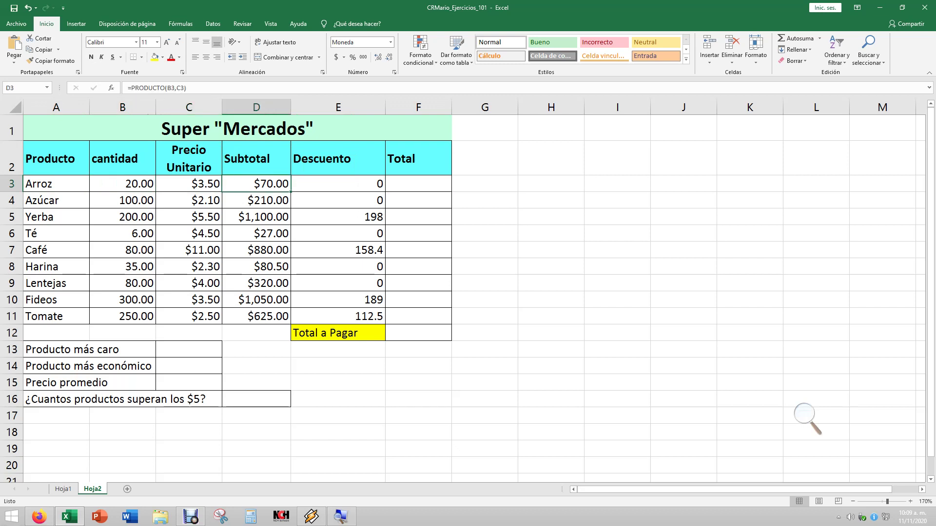
left_click(338, 184)
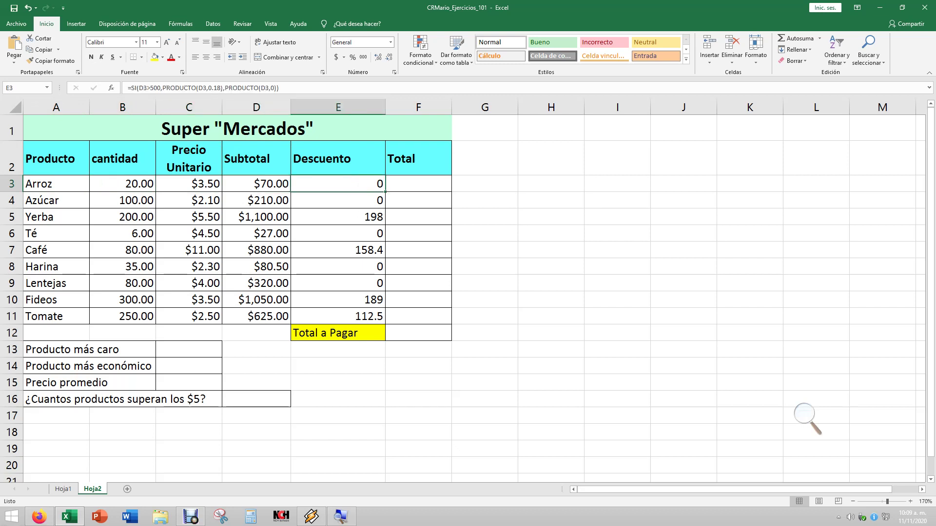
left_click(418, 184)
left_click(256, 183)
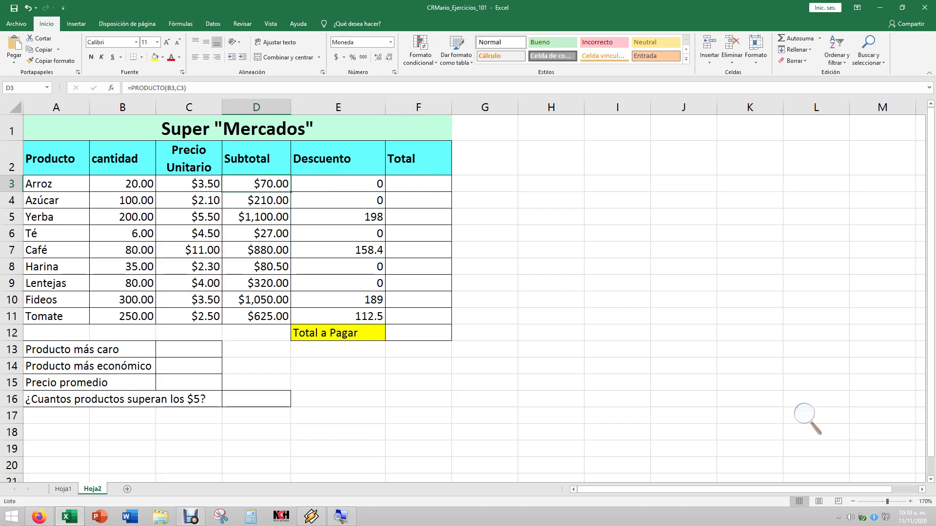
Review the Yerba row's subtotal, discount, price and quantity cells.
left_click(256, 217)
left_click(338, 217)
left_click(418, 217)
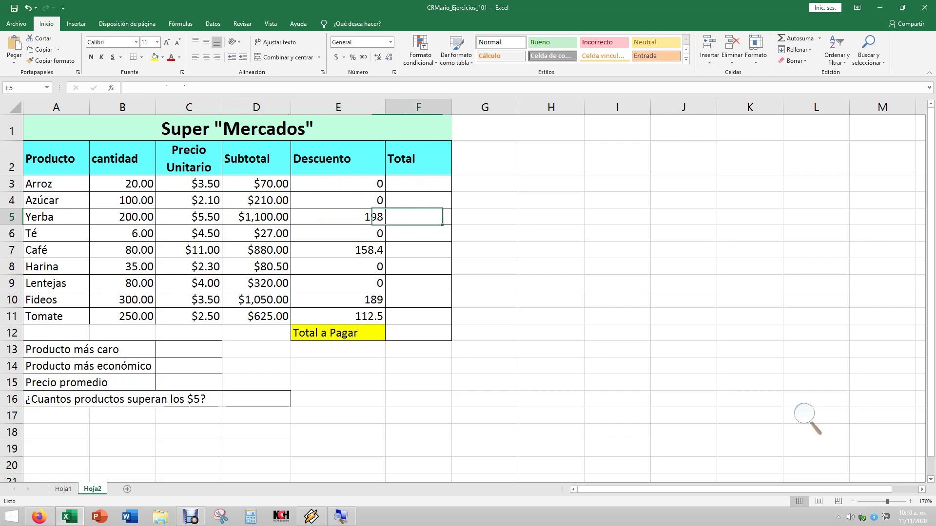
left_click(338, 217)
left_click(256, 216)
left_click(189, 217)
left_click(123, 217)
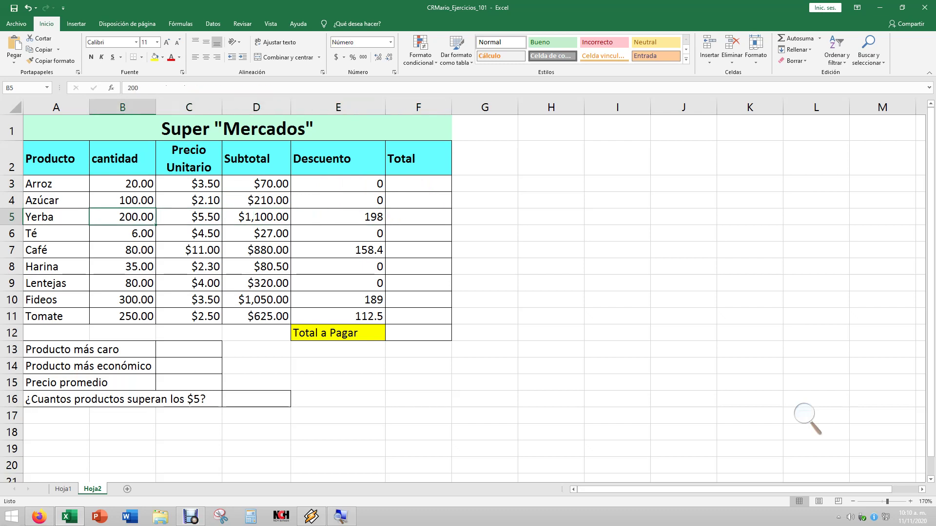
left_click(256, 216)
left_click(338, 217)
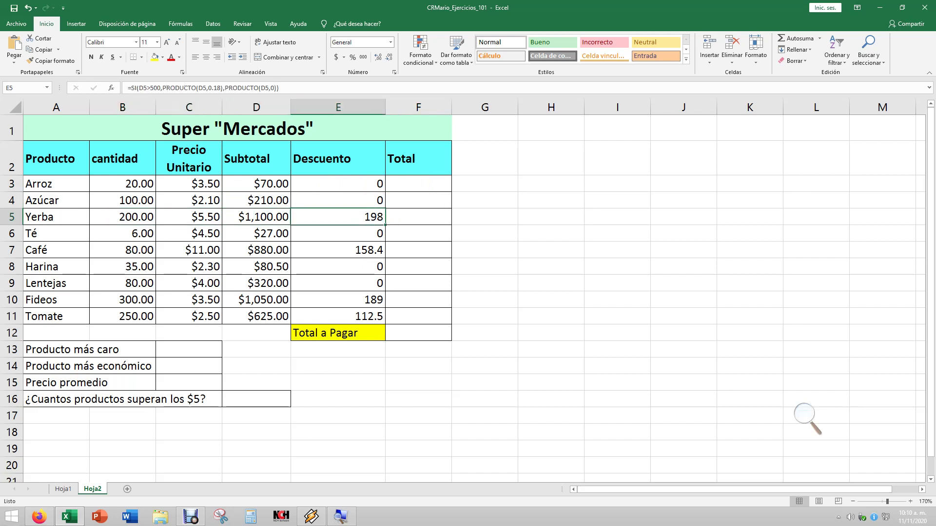
left_click(418, 217)
left_click(418, 184)
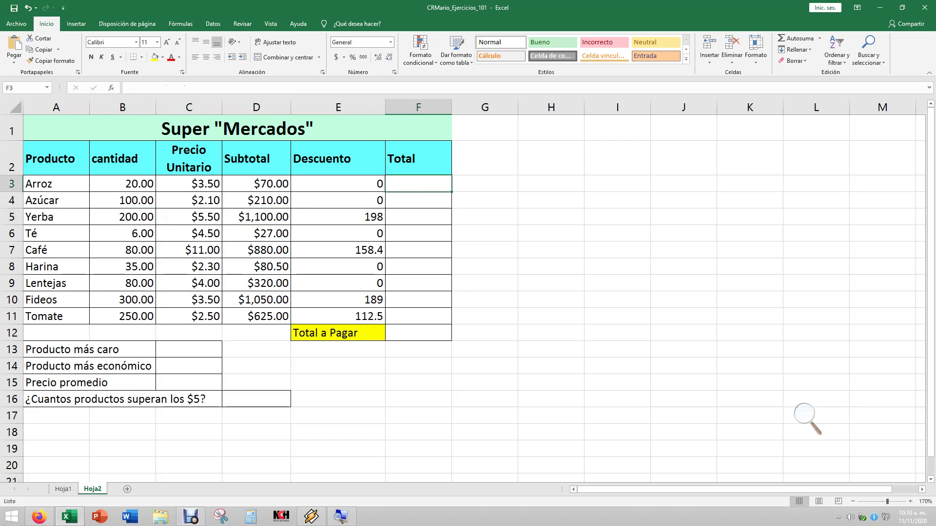
Enter =D3-E3 in Arroz's Total cell F3, giving $70.00.
type("=")
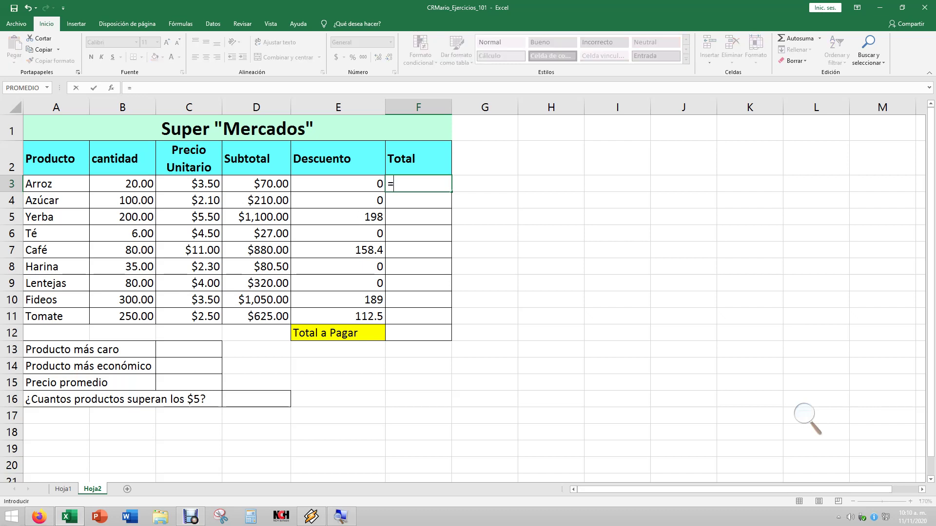
type("res")
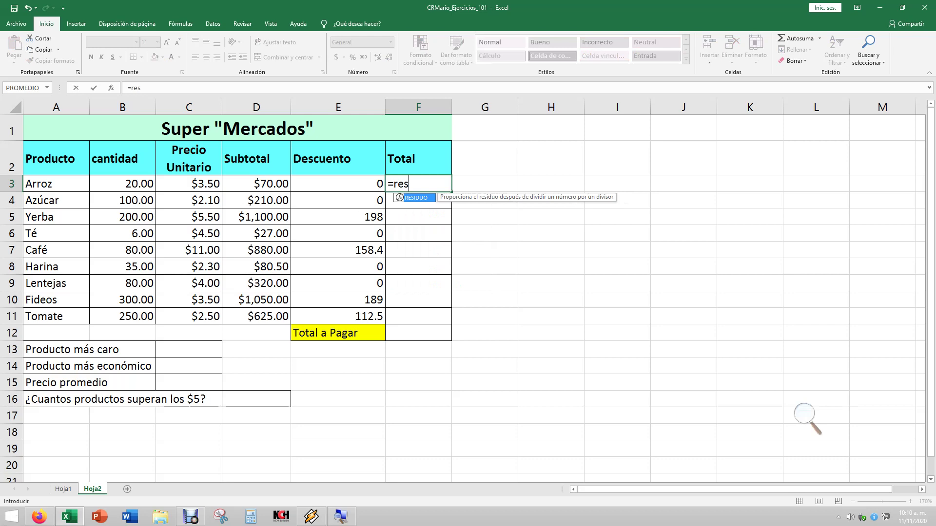
key("BackSpace")
key("BackSpace")
key("BackSpace")
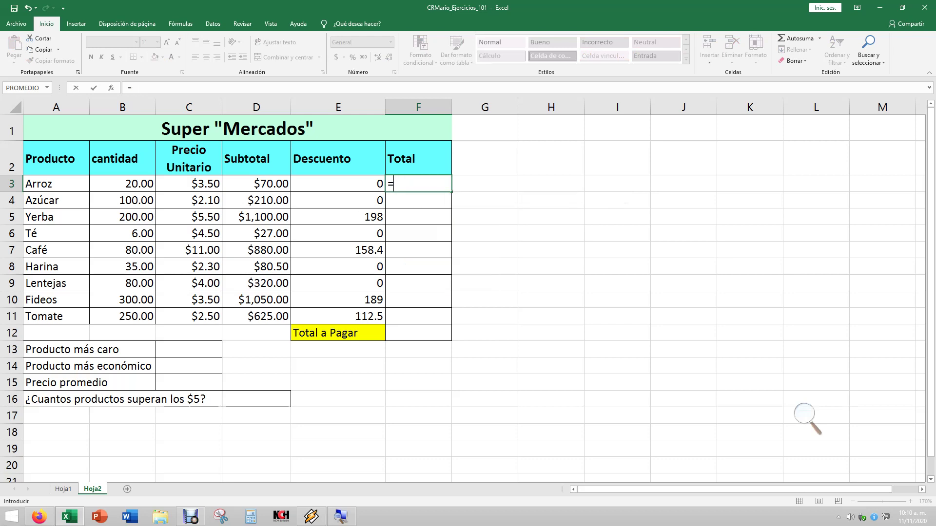
type("dif")
key("BackSpace")
key("BackSpace")
key("BackSpace")
type("D")
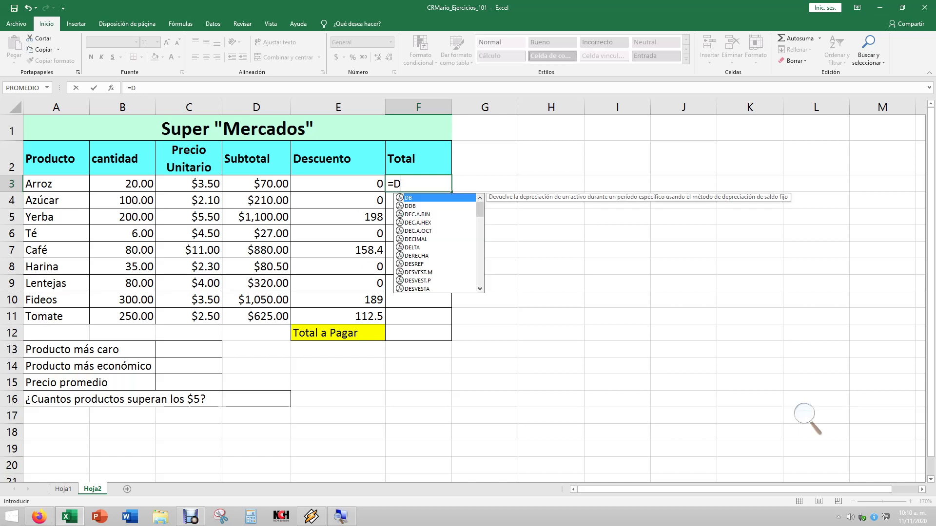
type("3-")
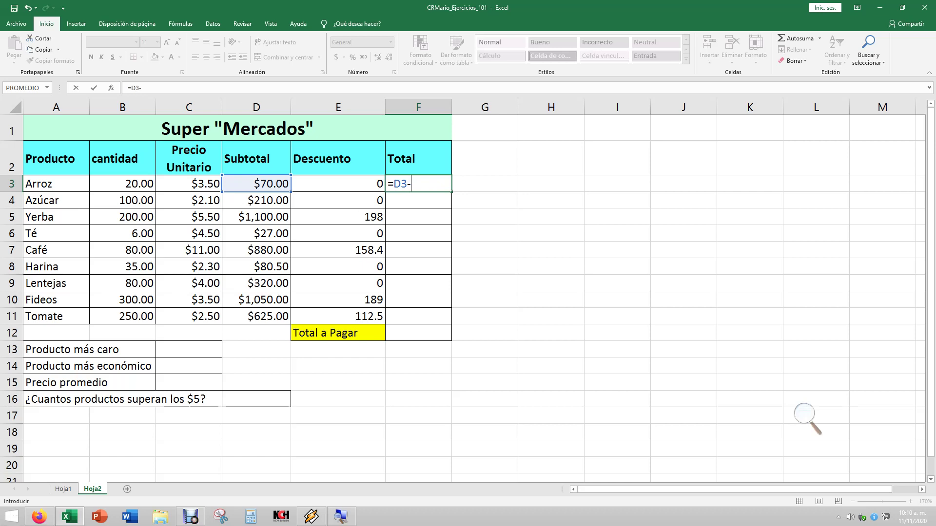
type("E3")
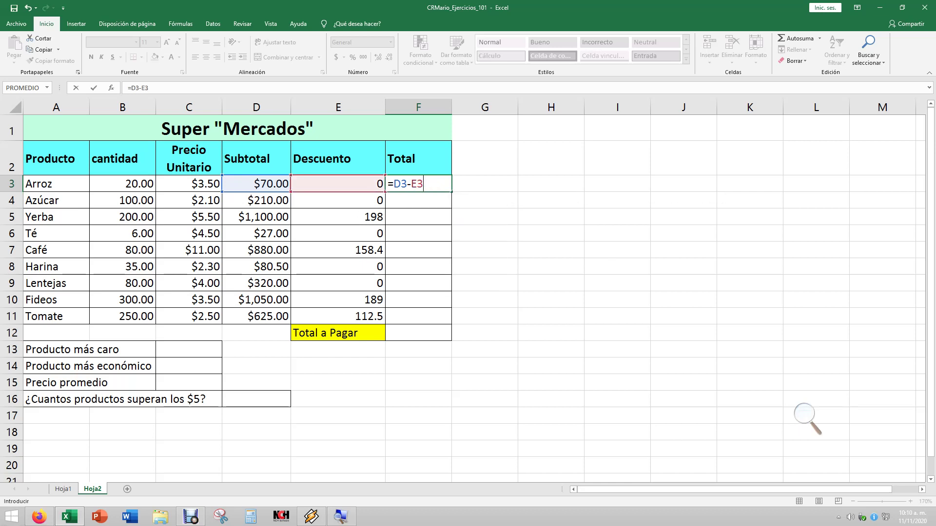
key("Return")
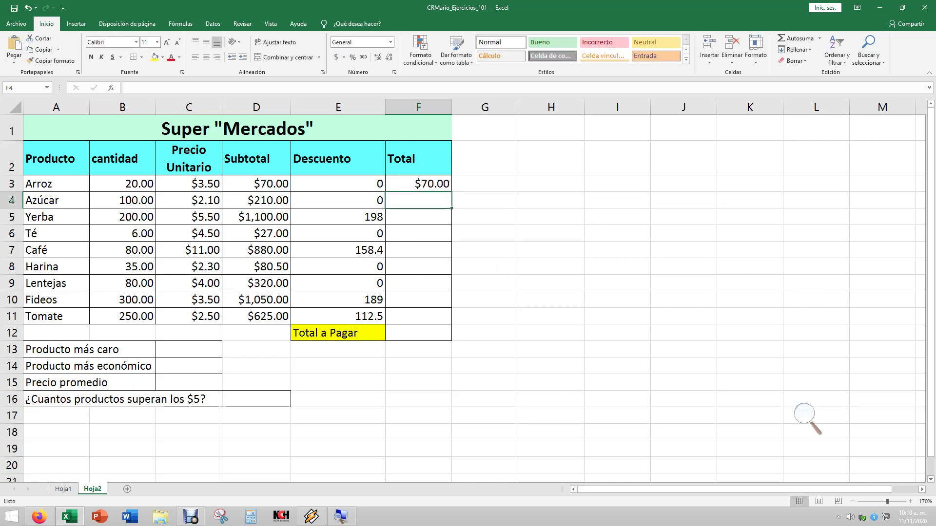
key("Up")
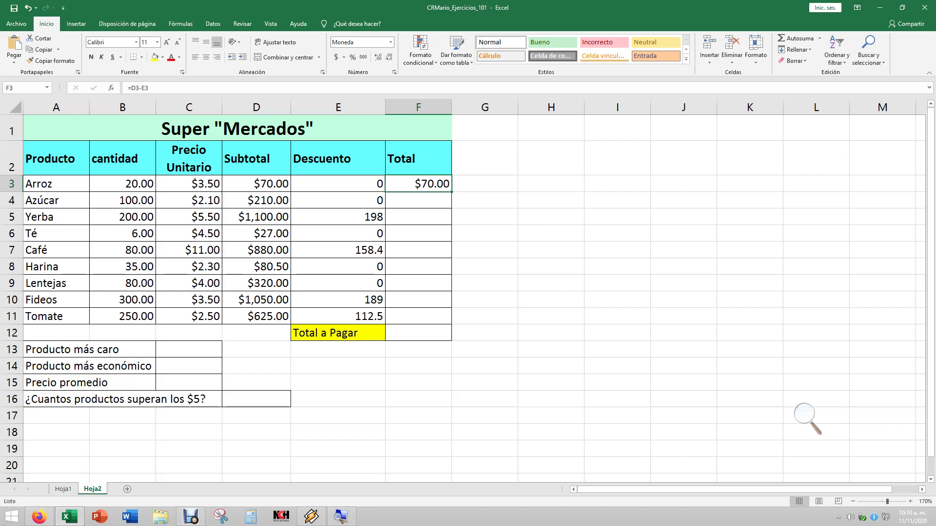
Fill the Total formula down to all products and check Tomate's Total.
left_click_drag(452, 192, 452, 324)
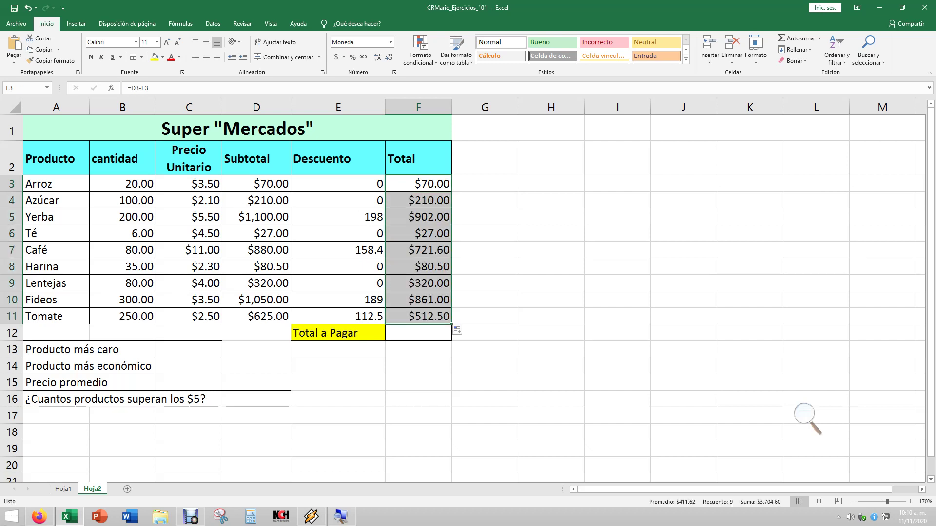
left_click(257, 316)
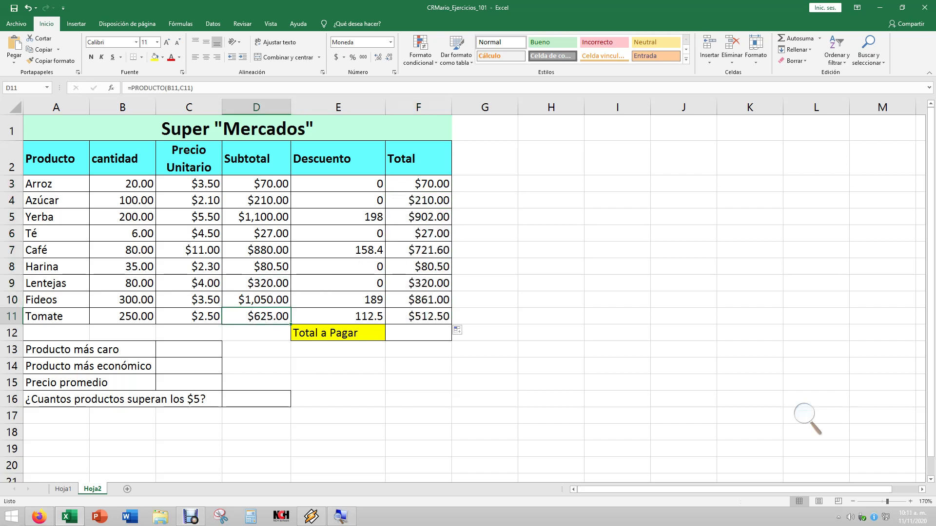
key("Right")
key("Right")
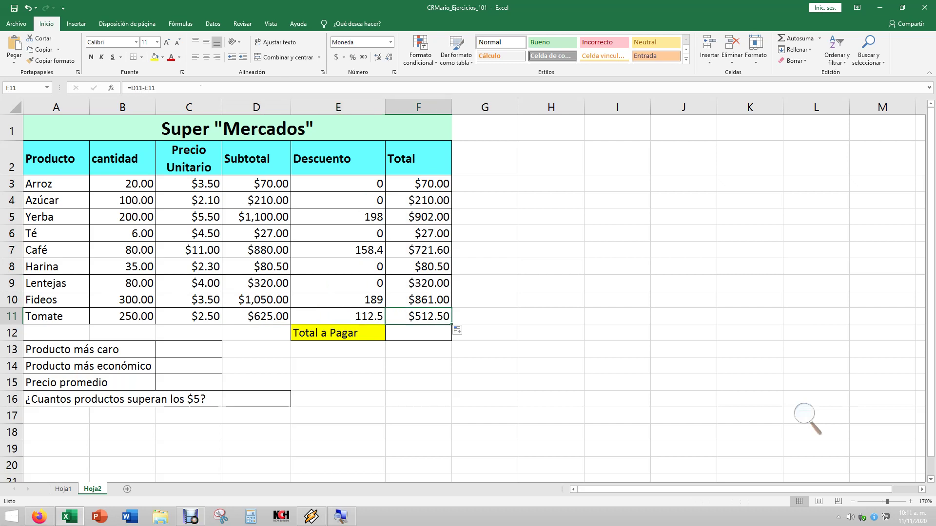
Format the Descuento values E3:E11 as Moneda currency.
left_click_drag(338, 184, 337, 316)
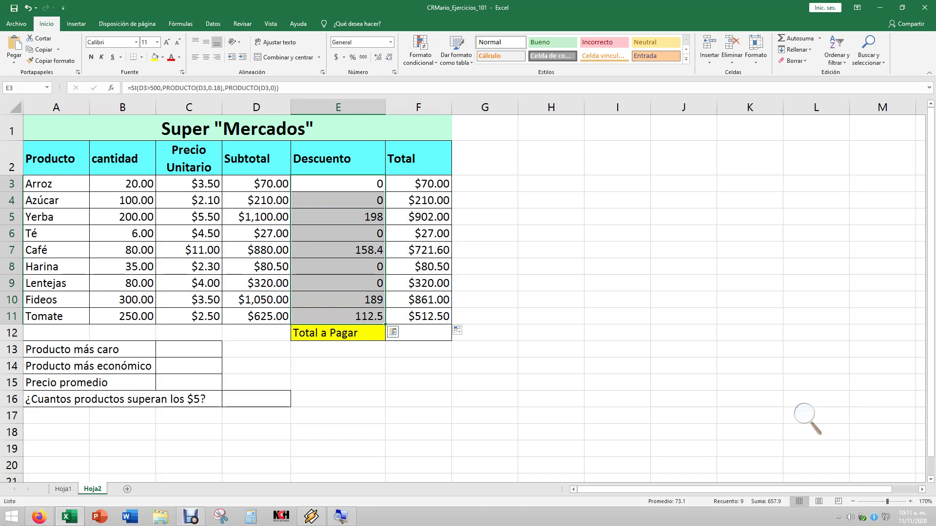
left_click(391, 42)
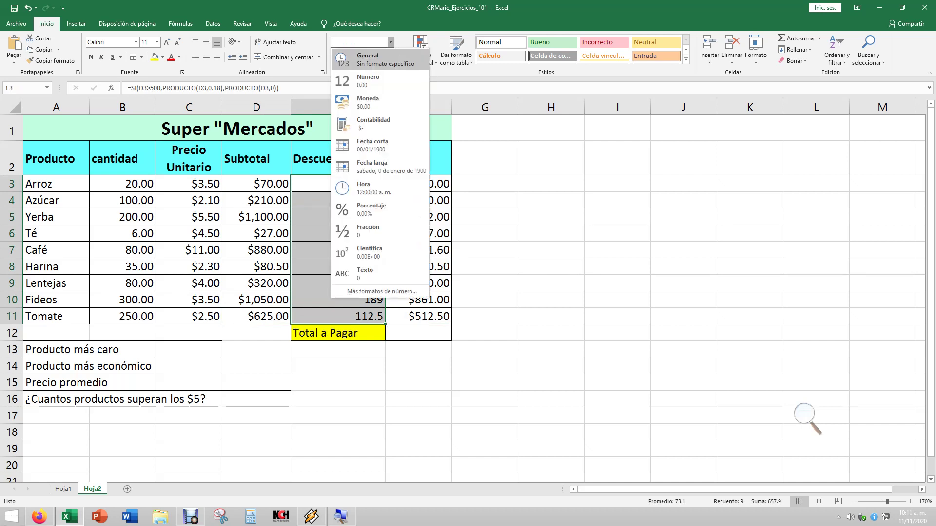
left_click(369, 103)
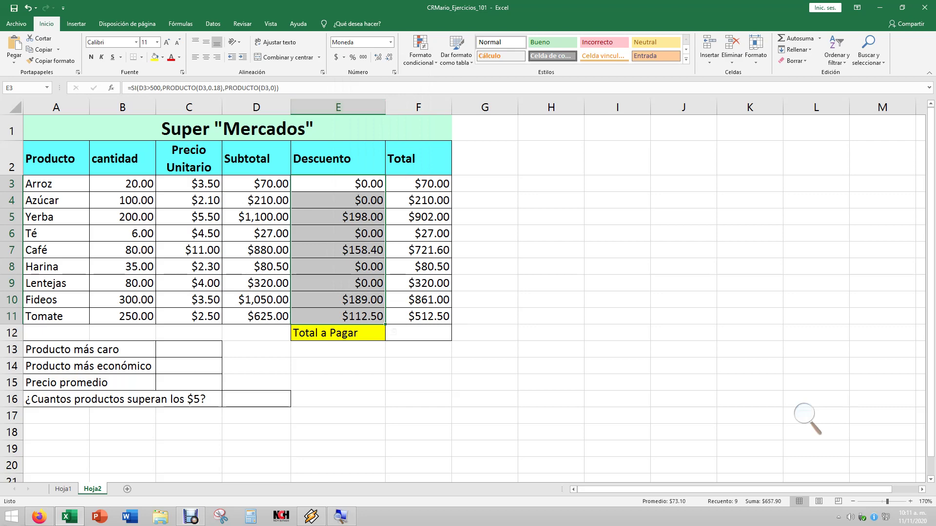
key("Right")
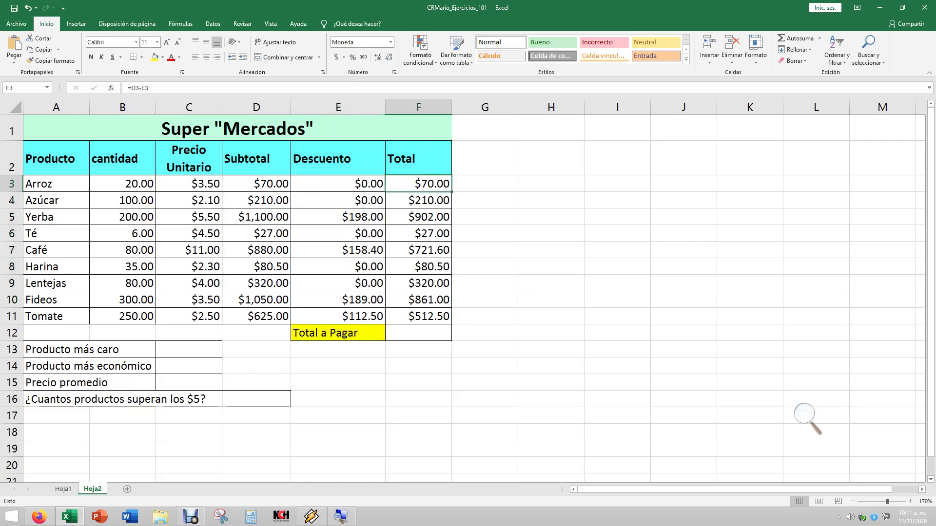
key("Down")
key("Down")
key("Down")
key("Down")
key("Down")
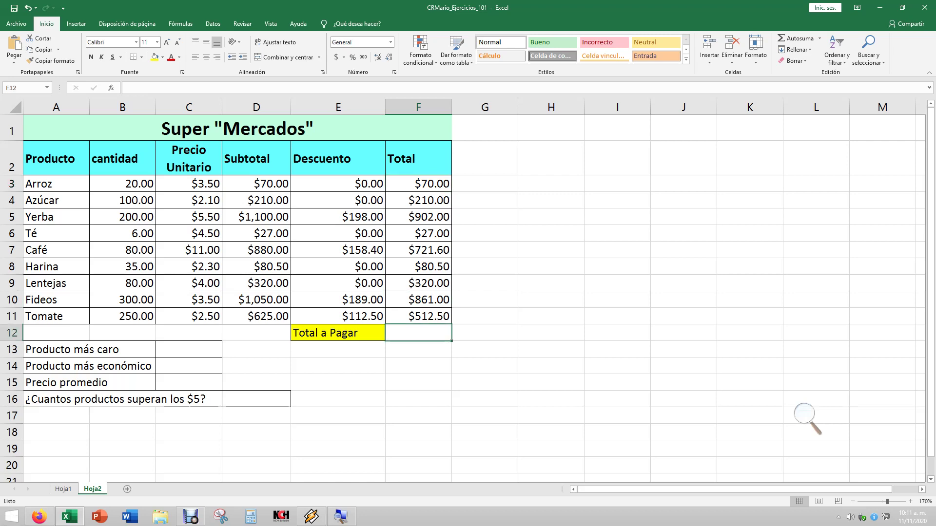
Zoom the sheet to 200% and inspect the Fideos subtotal, discount and total formulas.
key("Up")
key("Left")
key("Left")
key("Up")
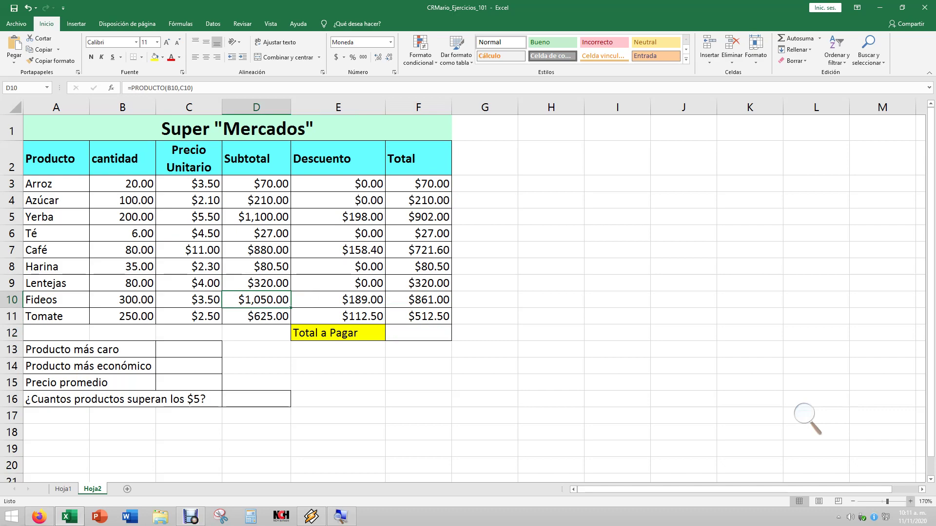
left_click(910, 502)
left_click(910, 502)
left_click(910, 502)
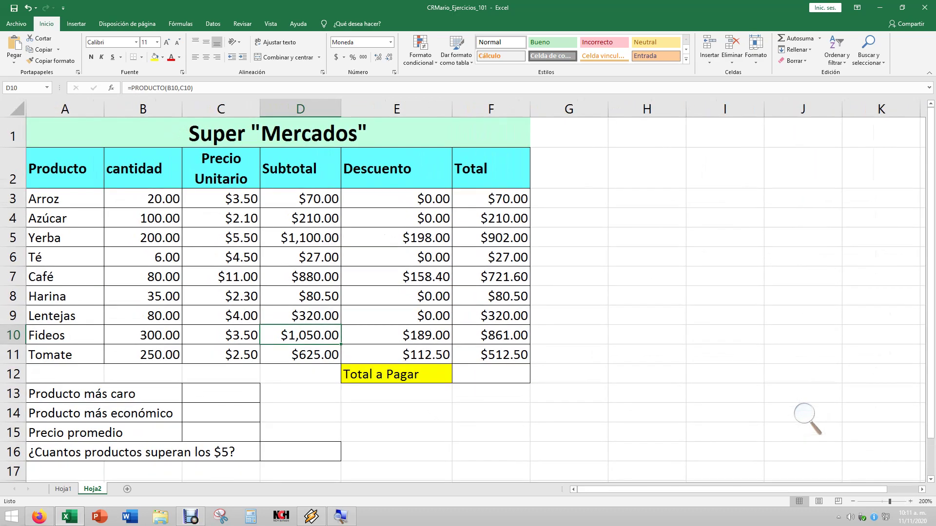
key("shift+Right")
key("shift+Left")
key("Right")
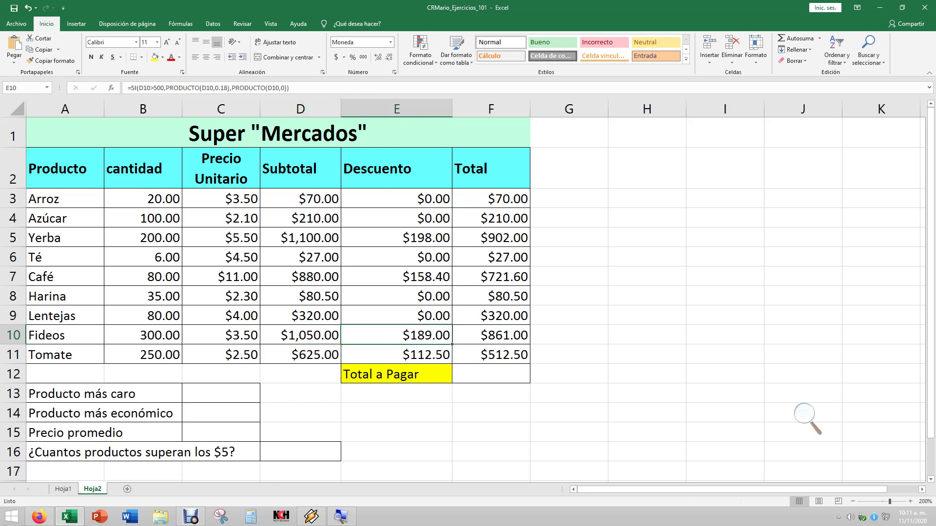
key("Right")
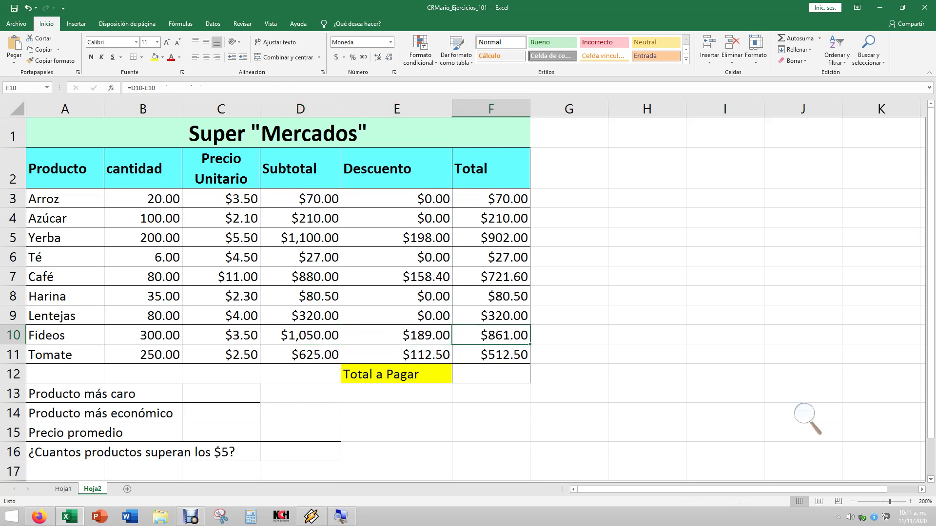
key("Left")
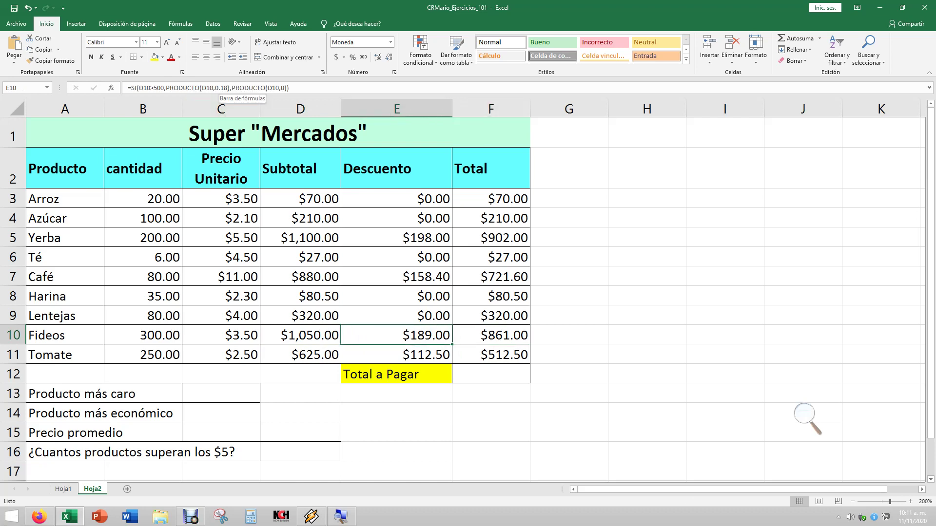
Re-enter the Lentejas unit price as 4.
left_click(647, 295)
left_click(569, 394)
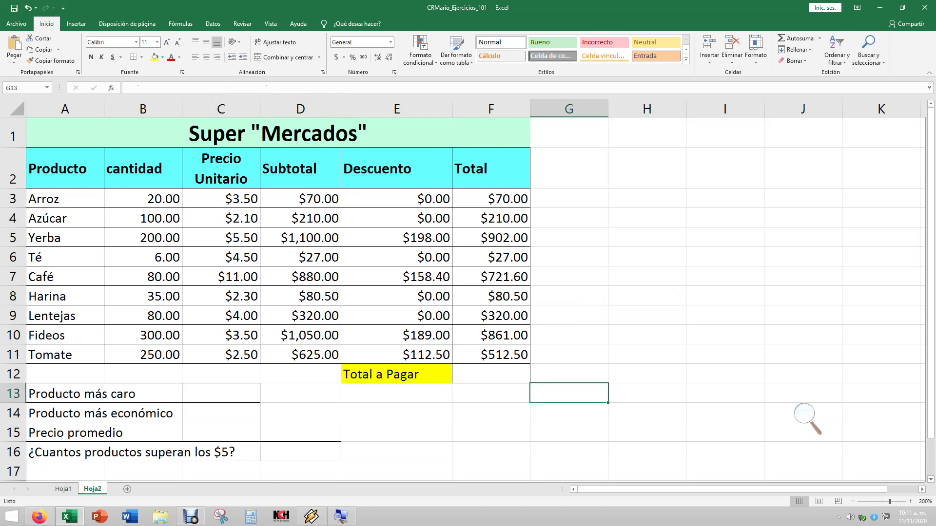
left_click(491, 374)
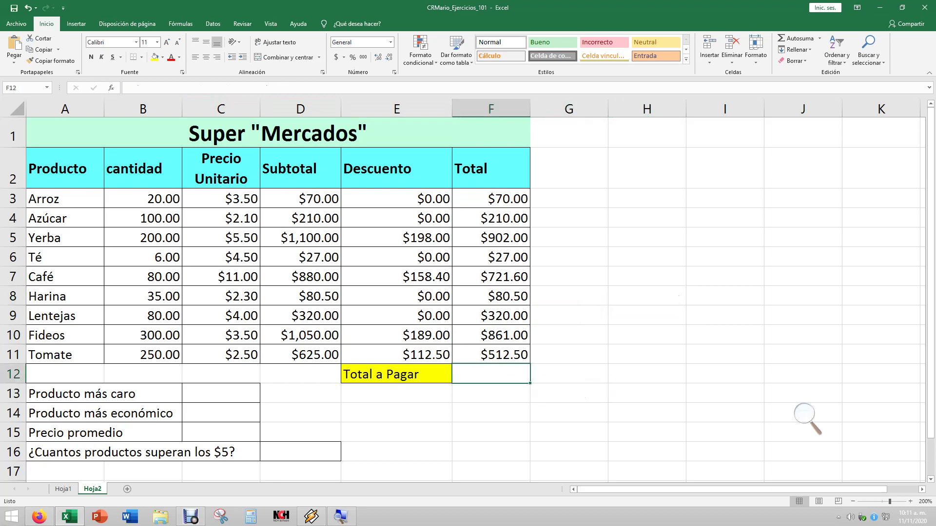
left_click(221, 316)
type("4")
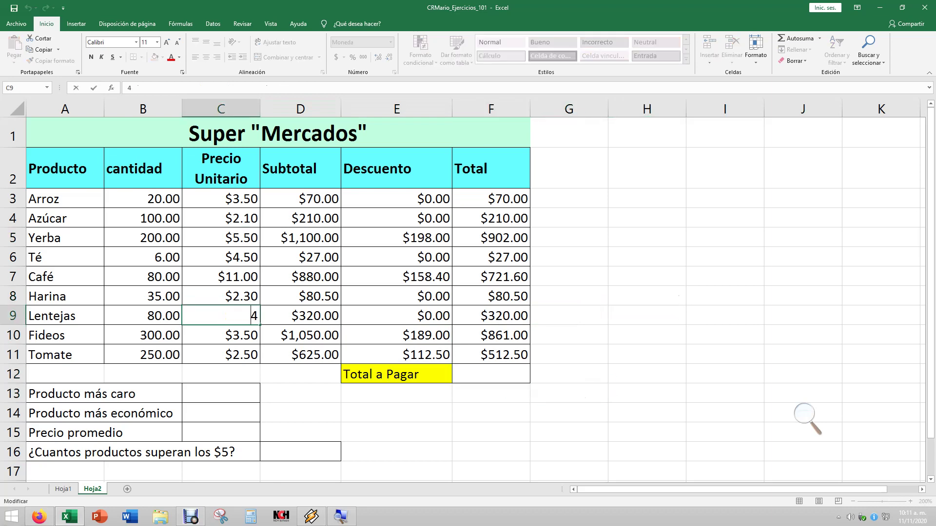
left_click(396, 355)
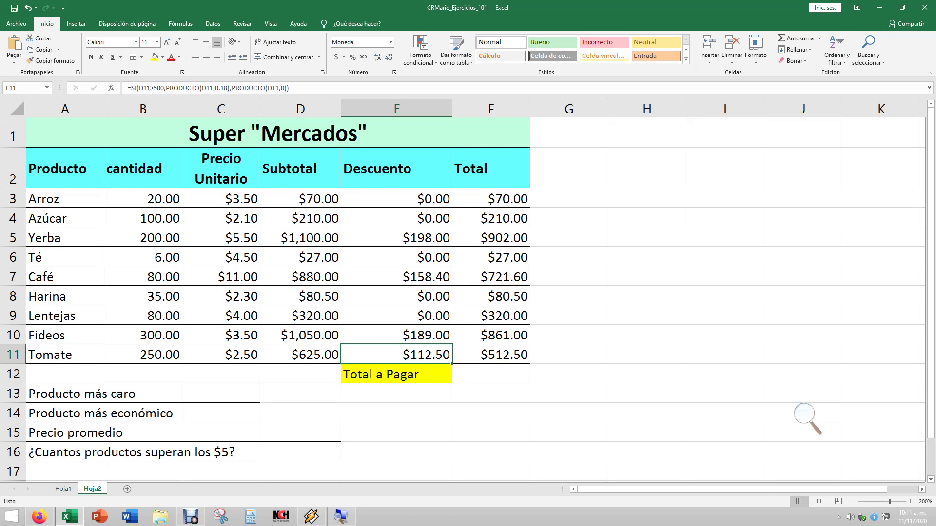
Change the Arroz quantity to 25, then try 250, checking the recalculated total.
left_click(143, 199)
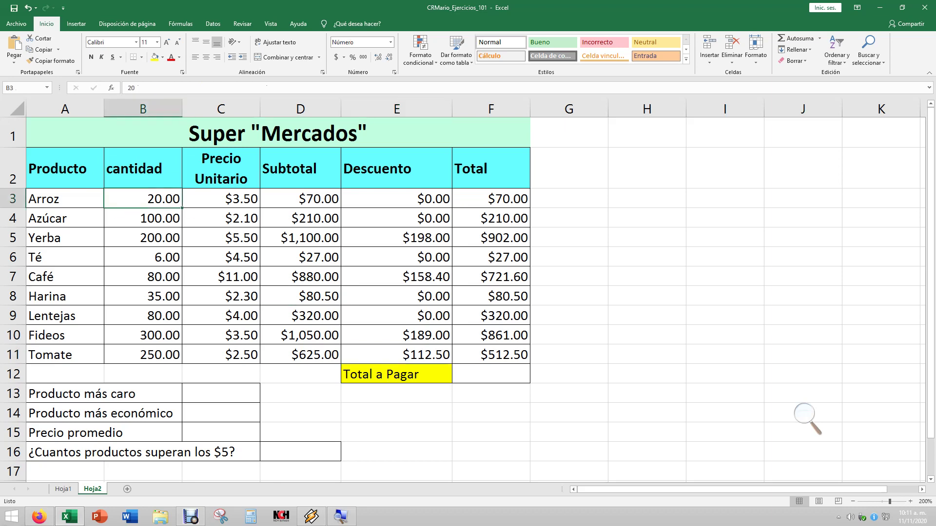
type("25")
key("Return")
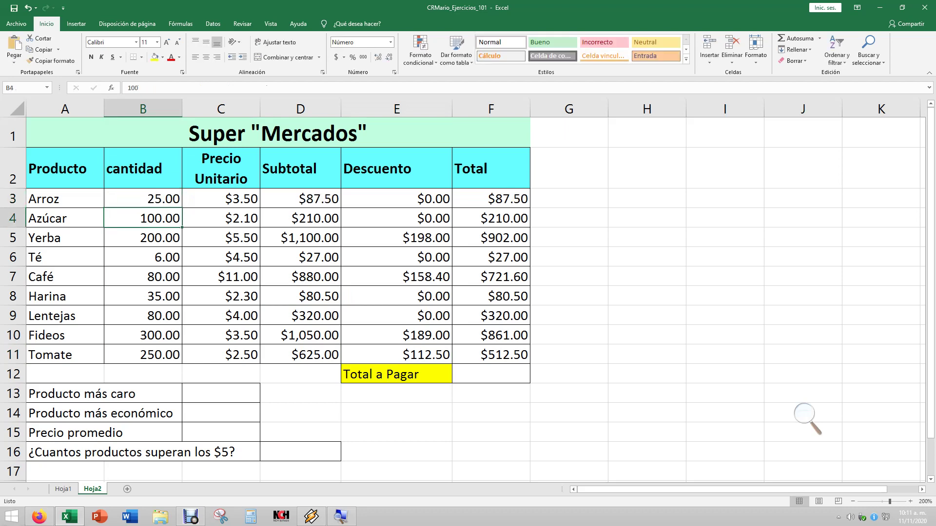
left_click(491, 198)
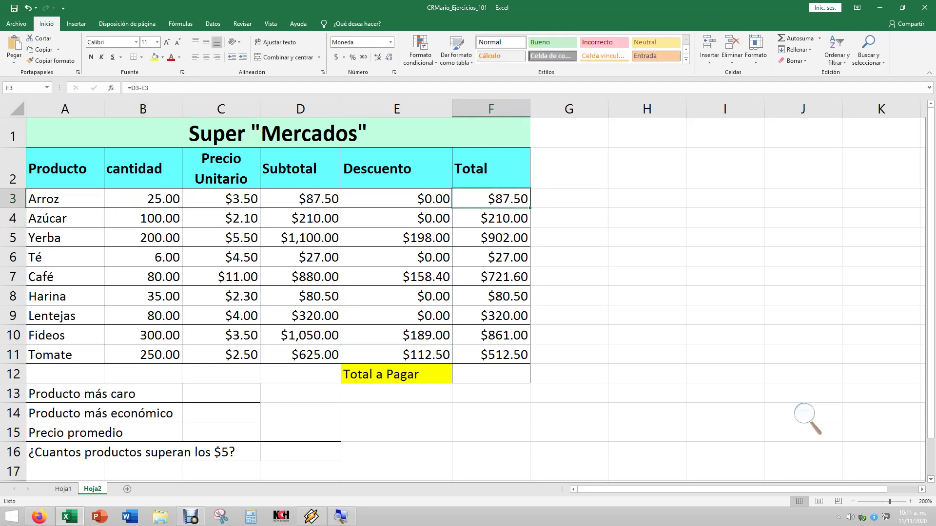
key("Left")
key("Left")
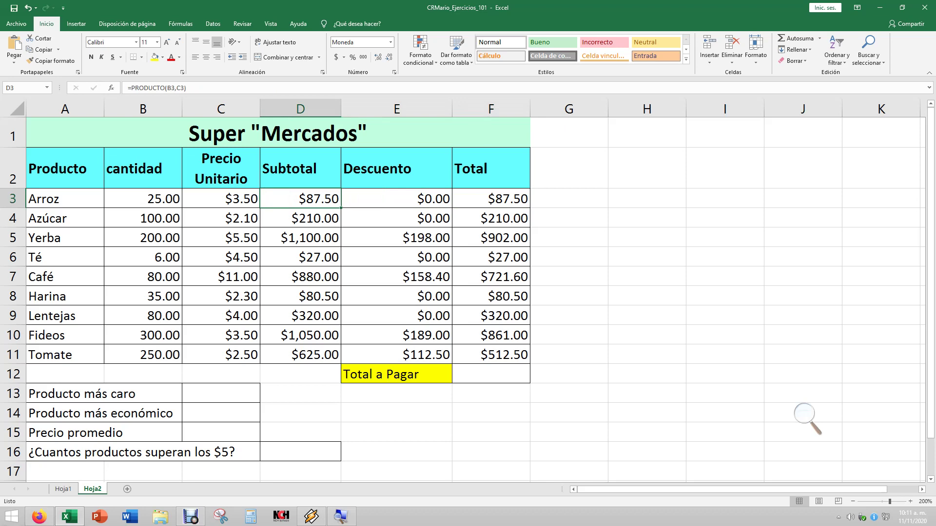
key("Left")
key("Left")
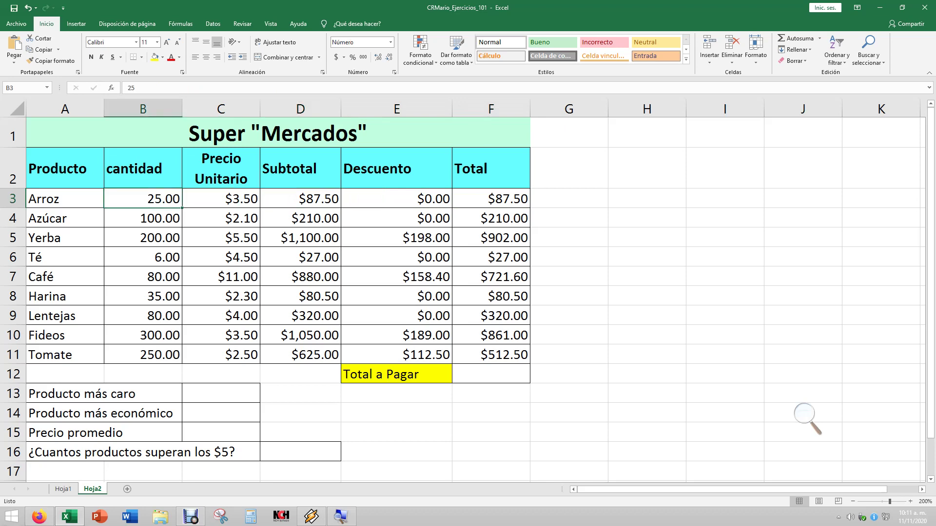
key("F2")
type("0")
key("Return")
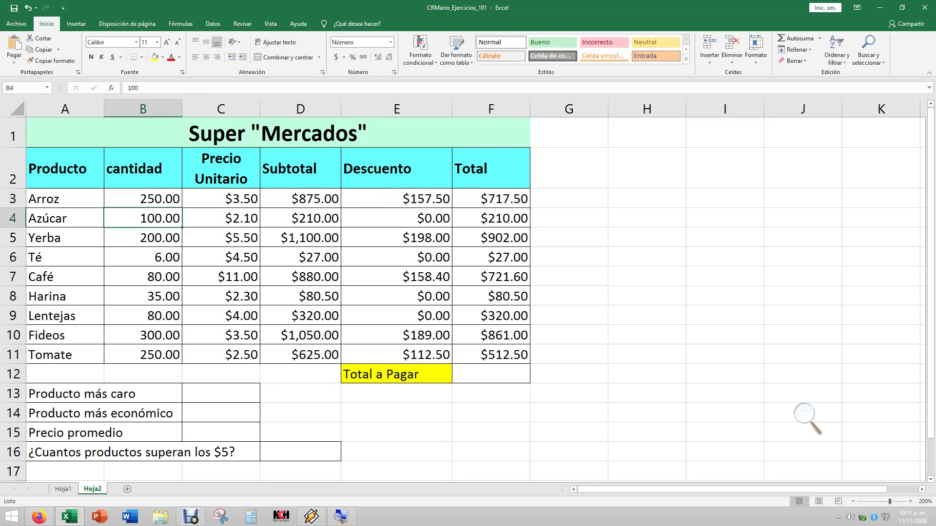
key("Up")
key("Right")
key("Right")
key("Right")
key("Right")
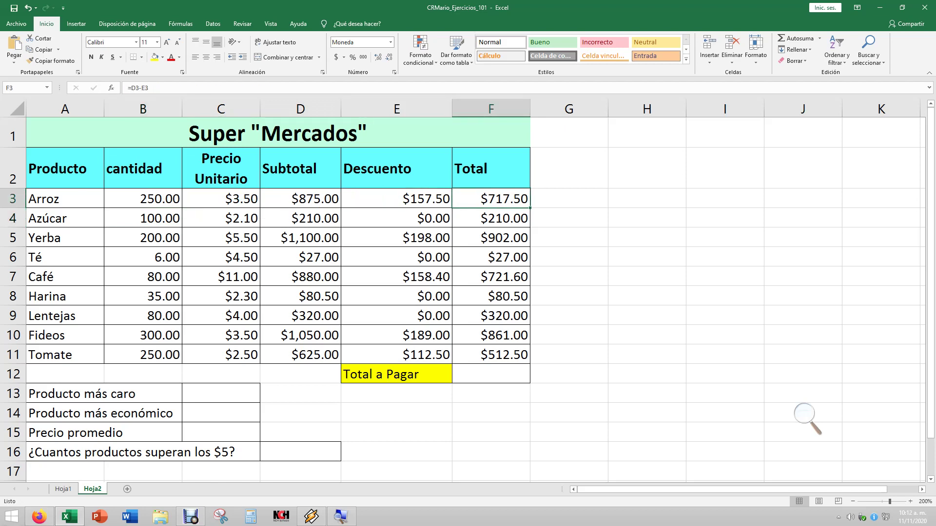
Undo the Arroz quantity back to 25 and review the subtotals and Total a Pagar cell.
key("Left")
key("Left")
left_click(28, 8)
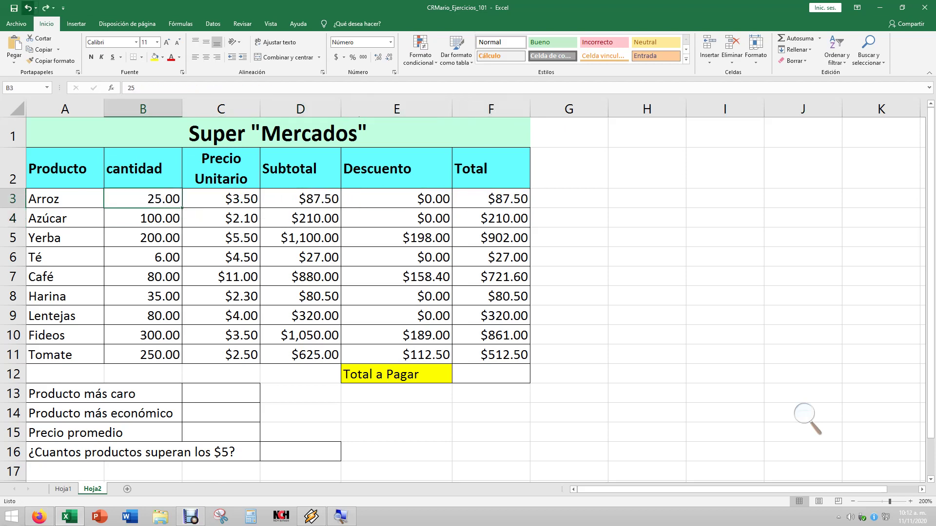
key("ctrl+z")
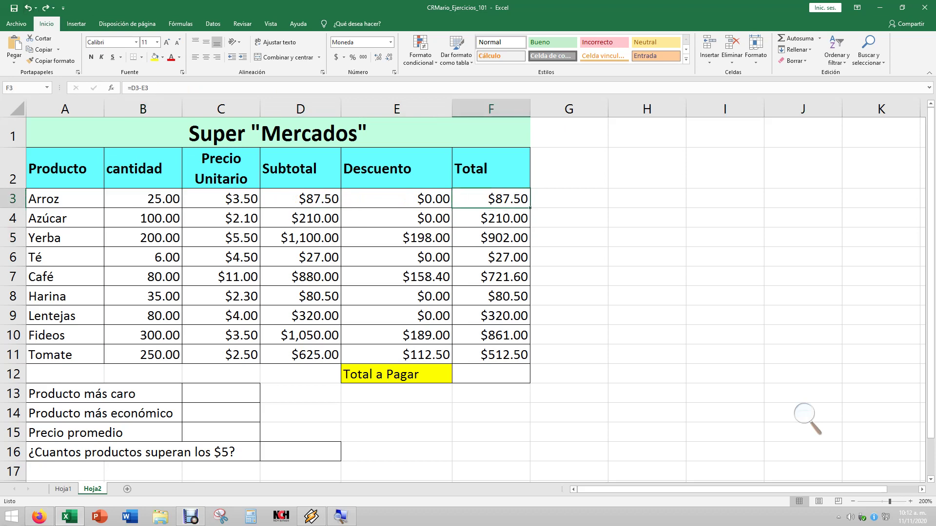
key("Down")
key("Down")
key("Down")
key("ctrl+z")
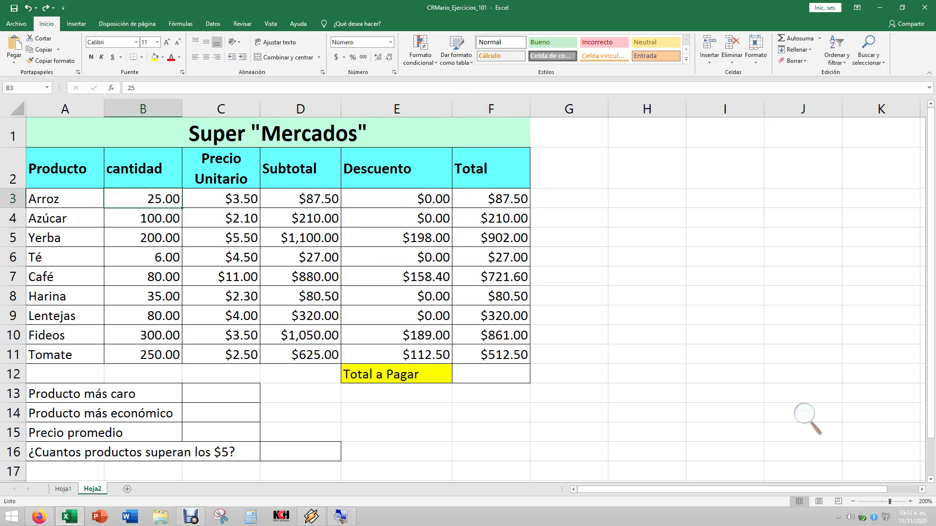
key("Down")
key("Down")
key("Down")
key("Down")
key("Down")
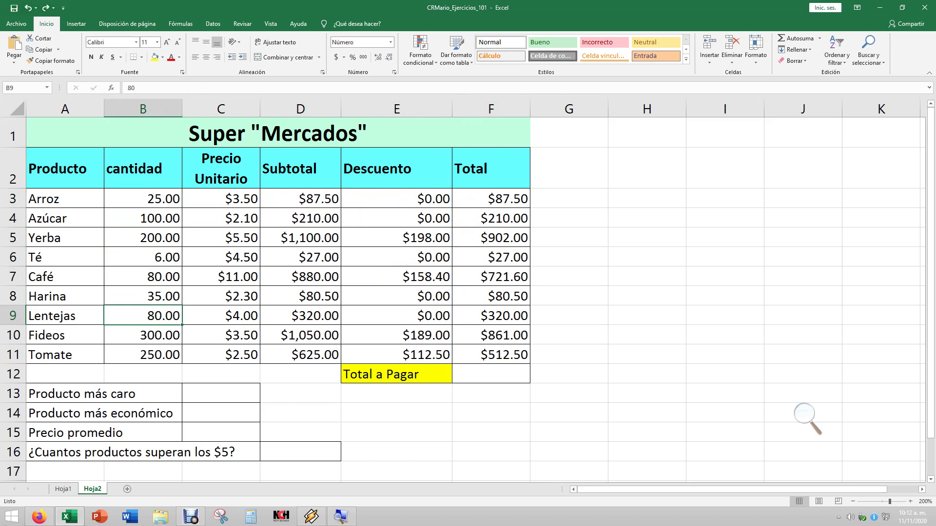
left_click(301, 296)
left_click(301, 198)
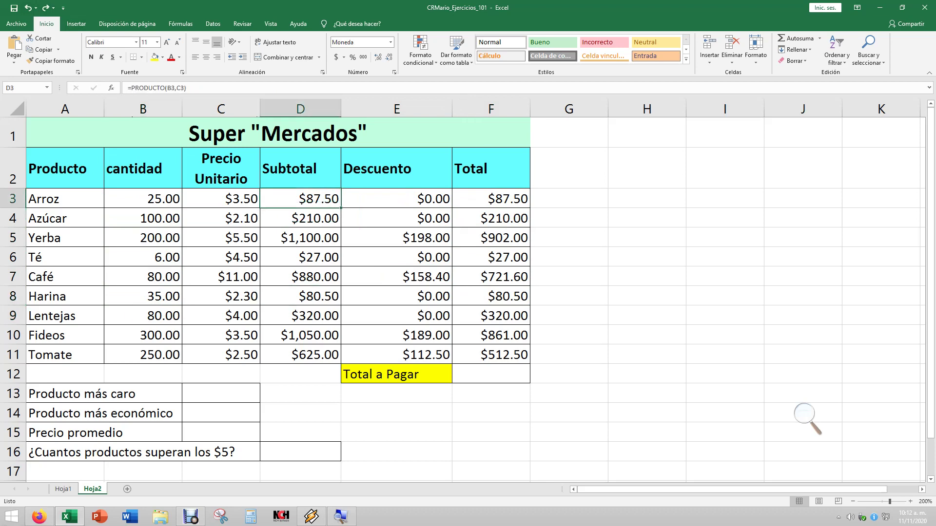
left_click(300, 335)
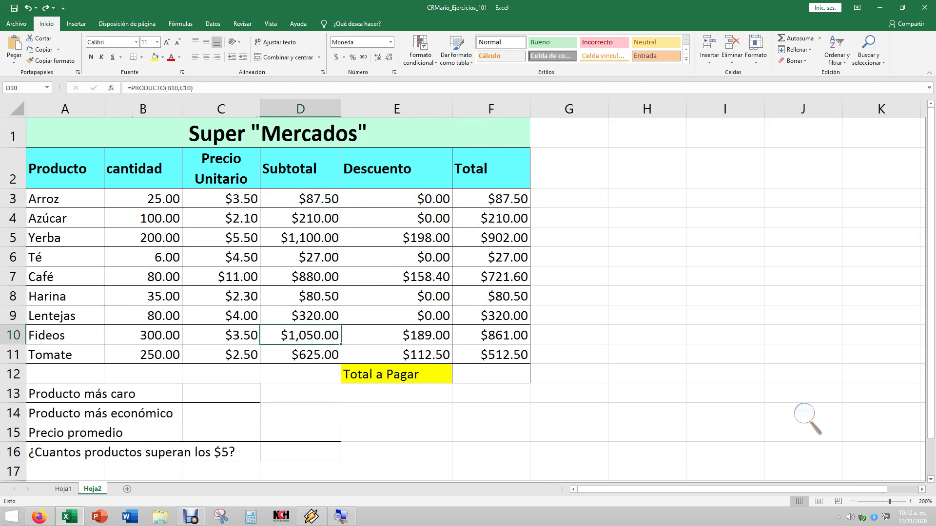
left_click(491, 374)
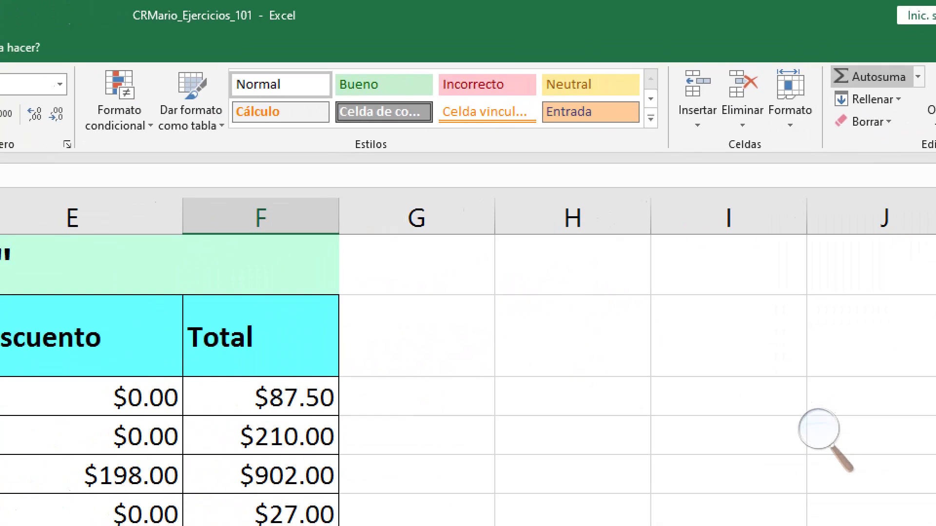
scroll(468, 342, "down", 2)
scroll(468, 341, "down", 1)
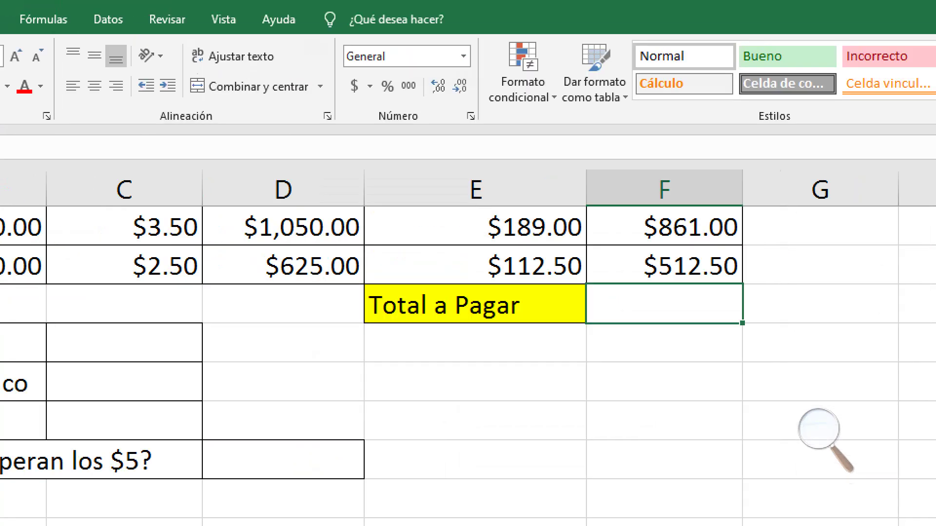
scroll(468, 341, "up", 3)
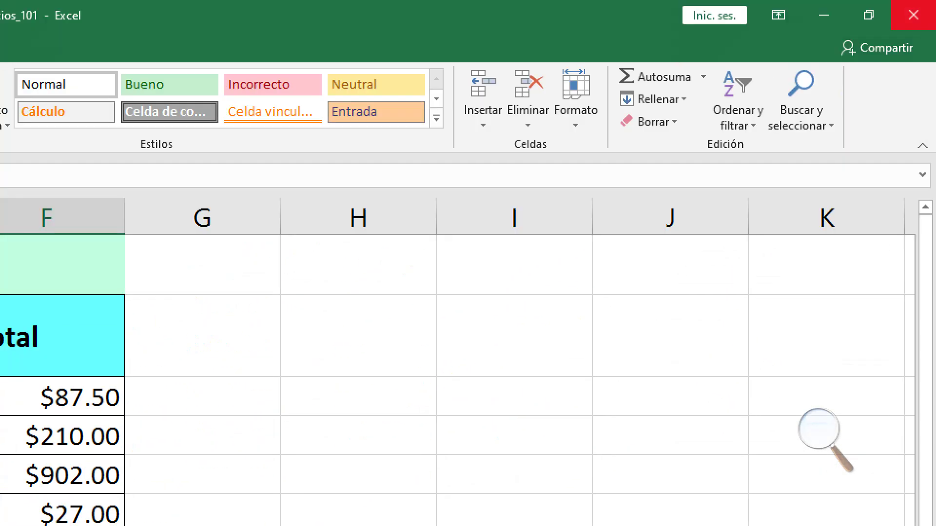
left_click(655, 77)
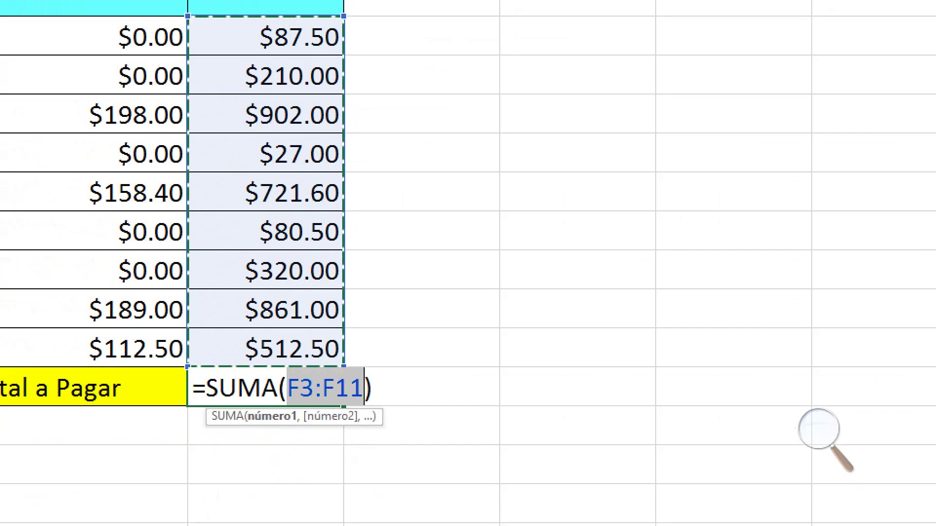
key("Return")
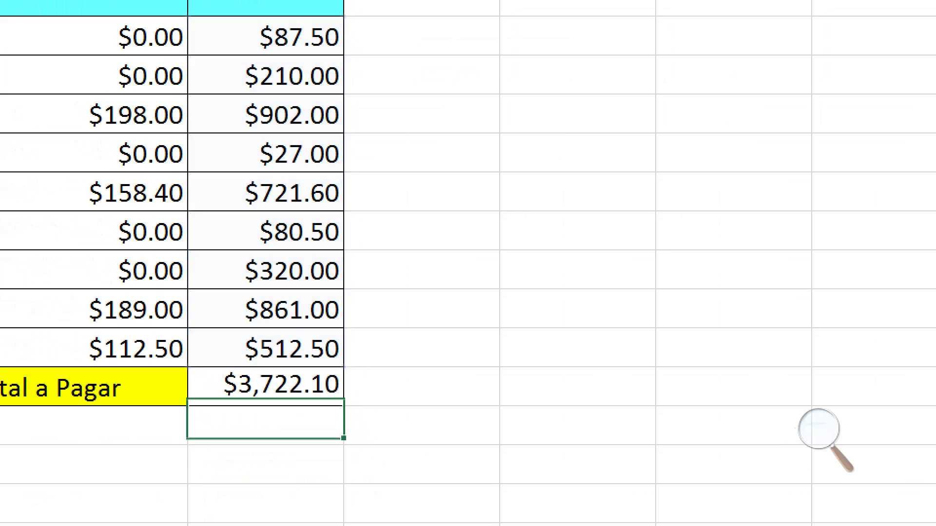
left_click(265, 387)
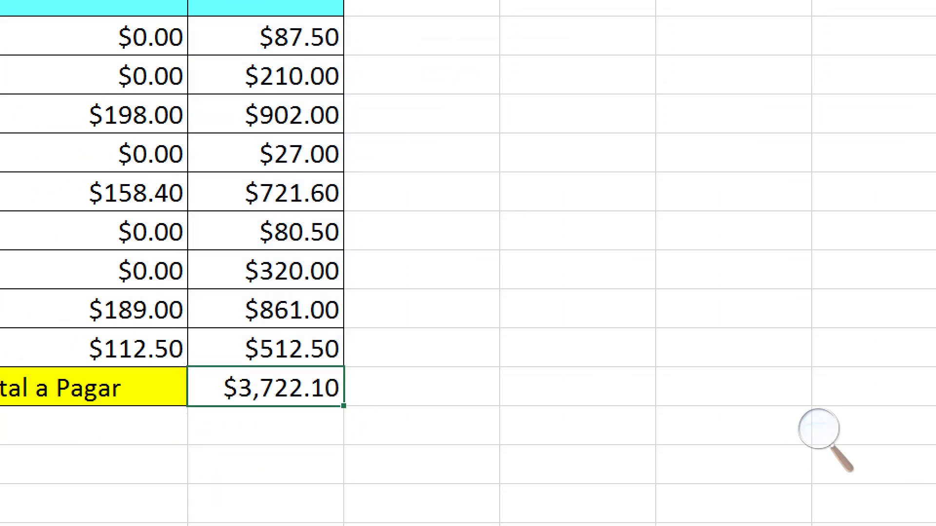
key("ctrl+minus")
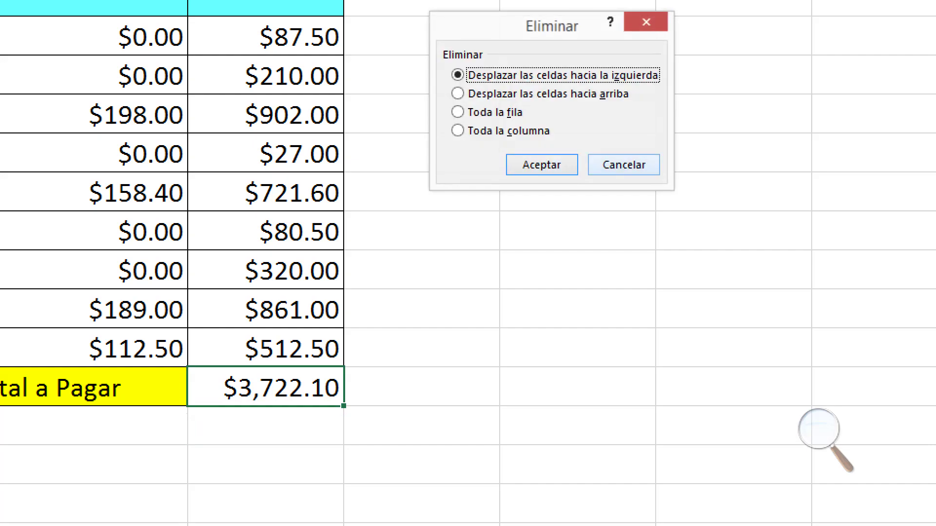
key("Escape")
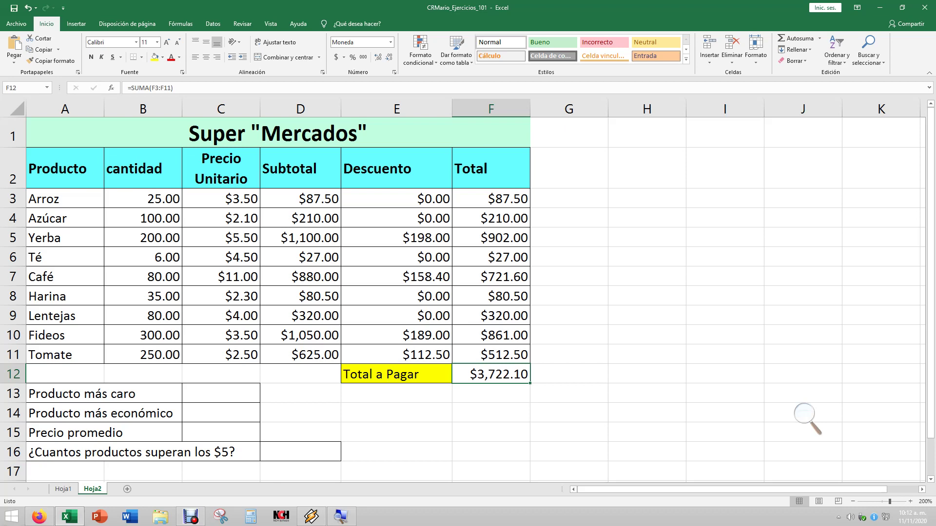
Enter =max(c3:c11) in C13 for Producto más caro, showing $11.00.
left_click(647, 296)
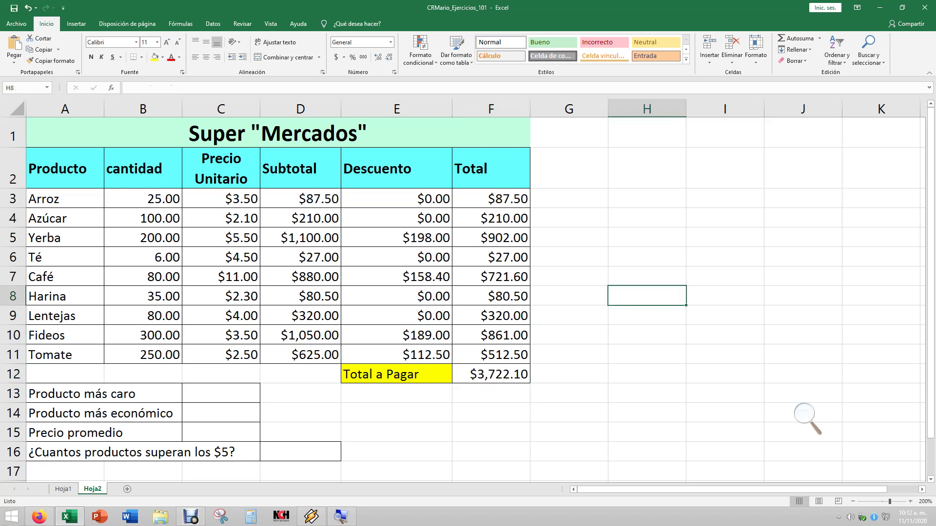
left_click(647, 198)
left_click(278, 133)
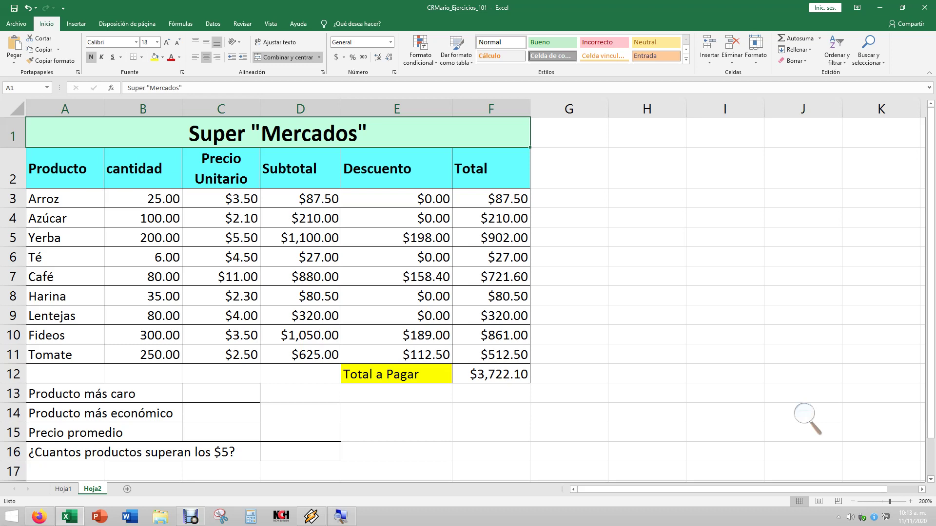
left_click(221, 394)
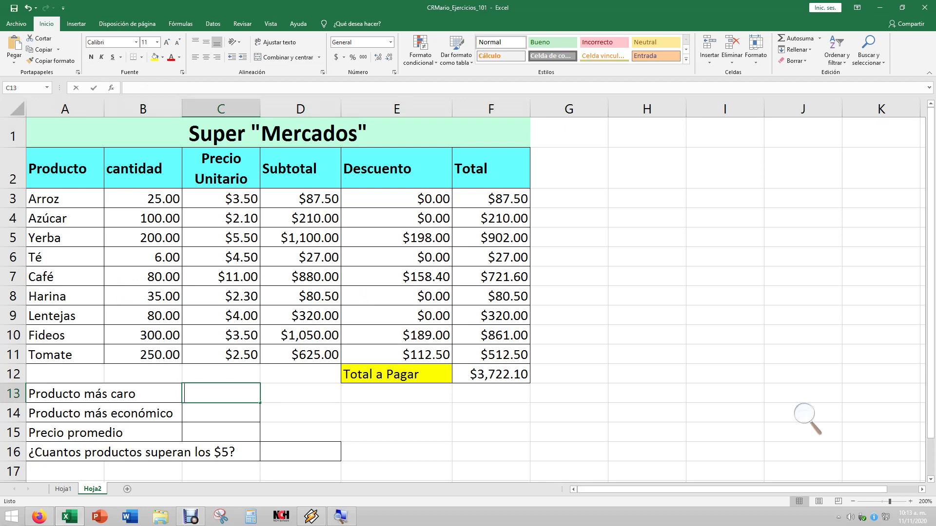
type("=max")
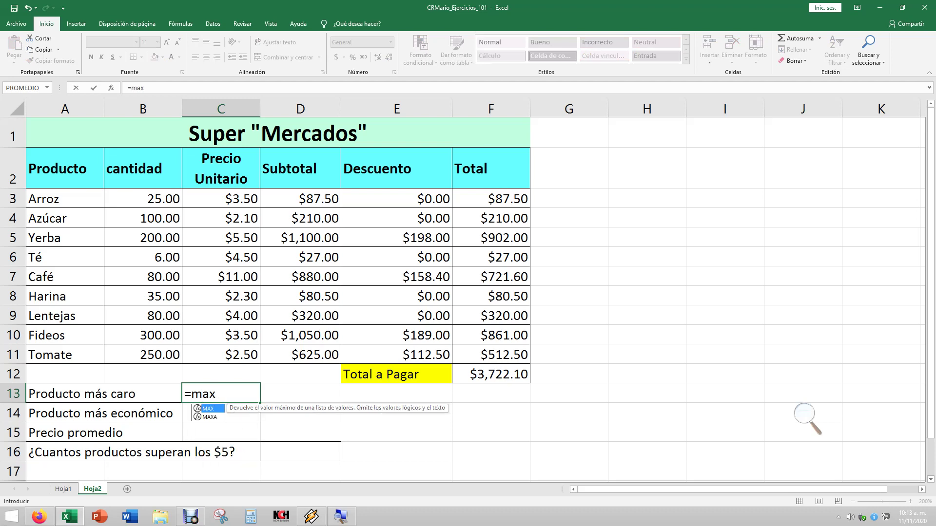
type("(")
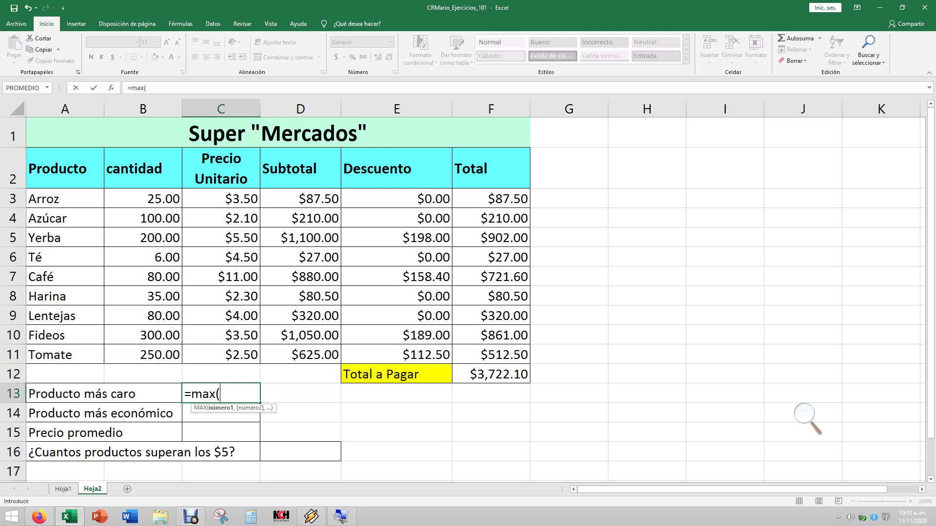
type("c3")
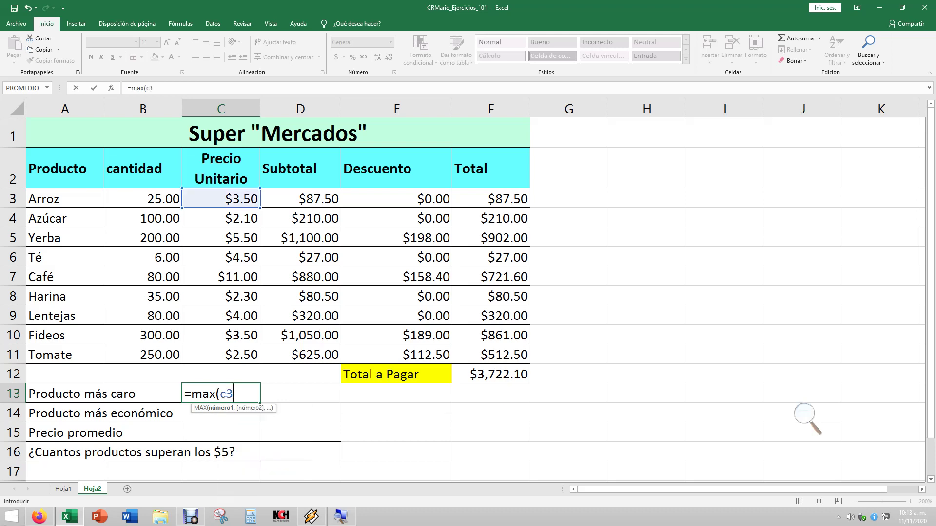
type(":c11")
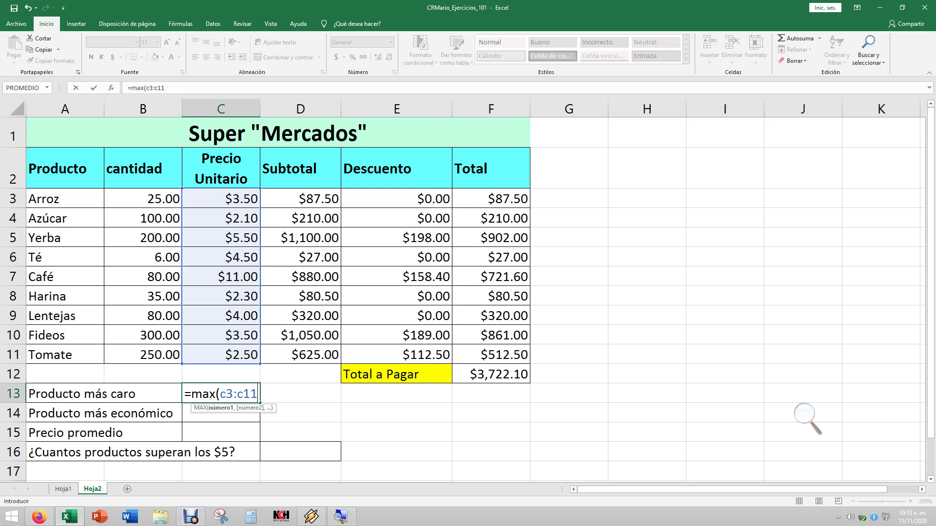
key("Return")
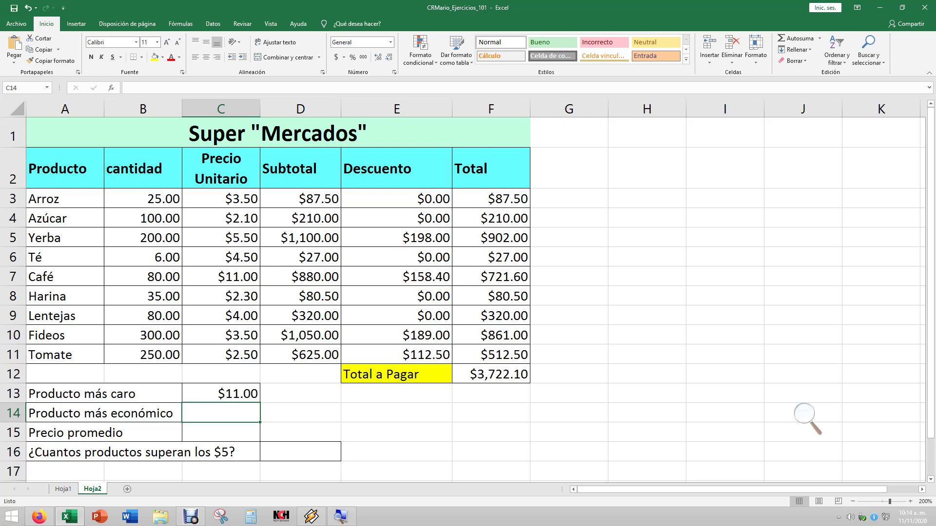
Step through the unit prices, then enter =min(c3:c11) in C14, showing $2.10.
left_click(221, 198)
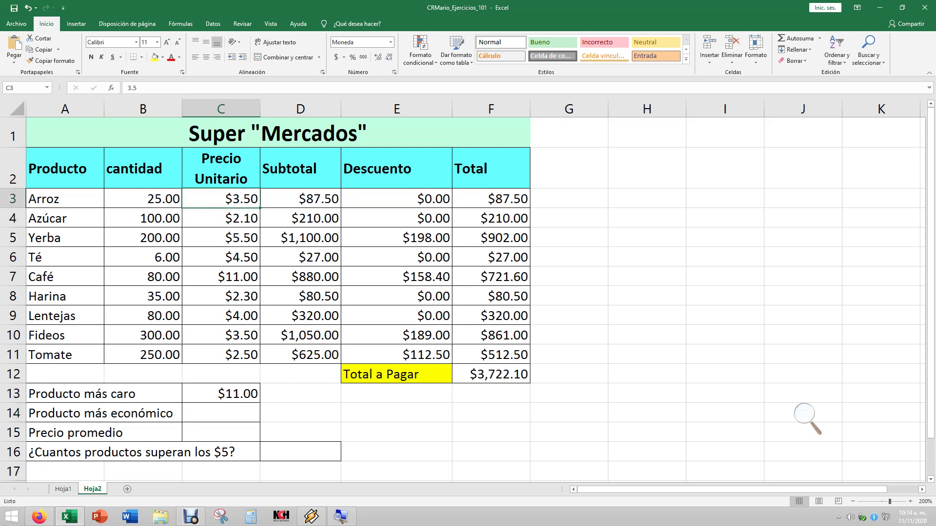
key("Down")
key("Down")
key("Down")
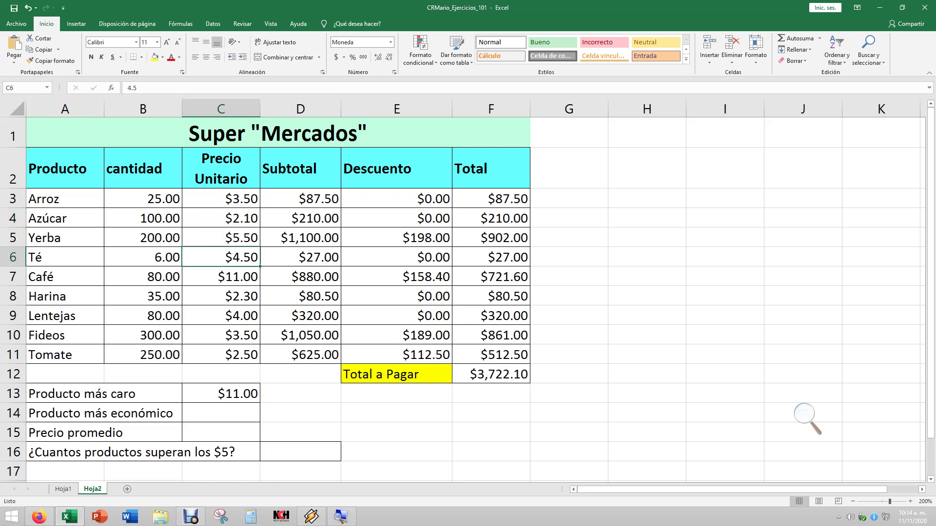
key("Down")
key("Down")
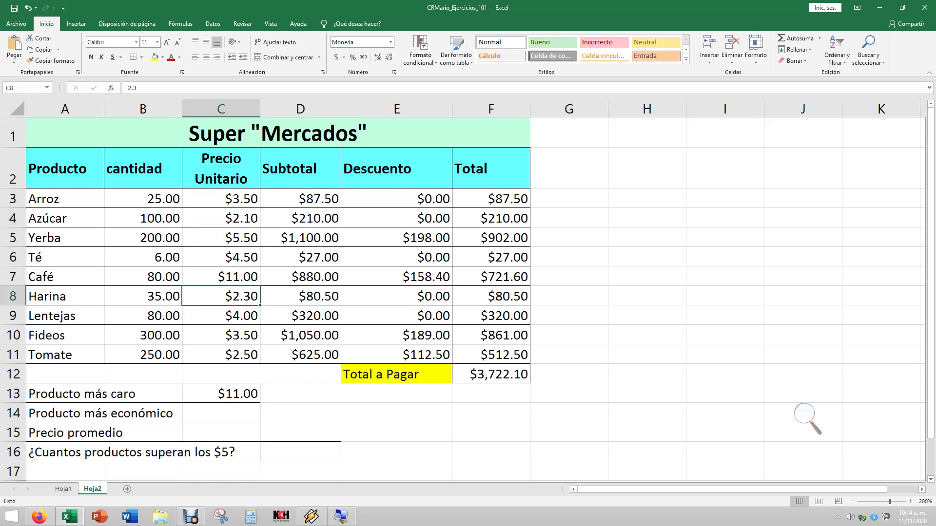
key("Down")
key("Down")
key("Down")
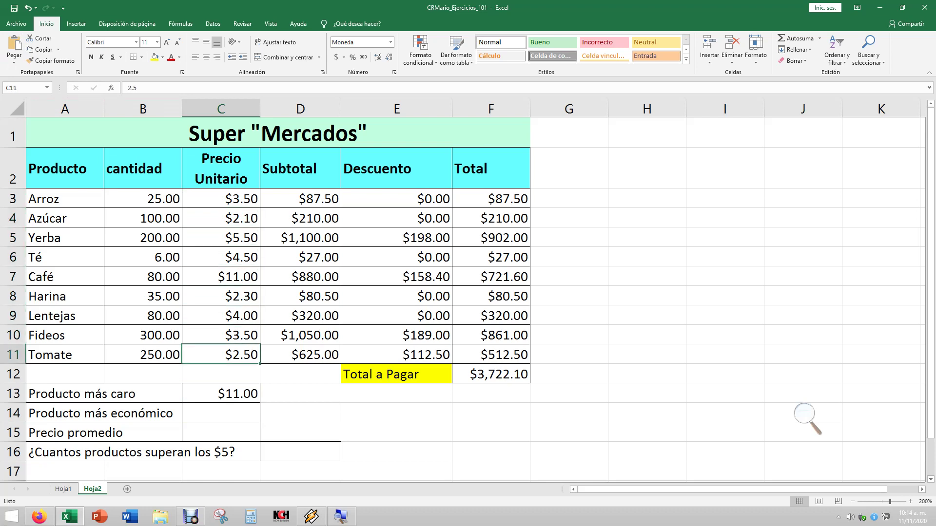
scroll(807, 418, "down", 1)
key("Down")
key("Down")
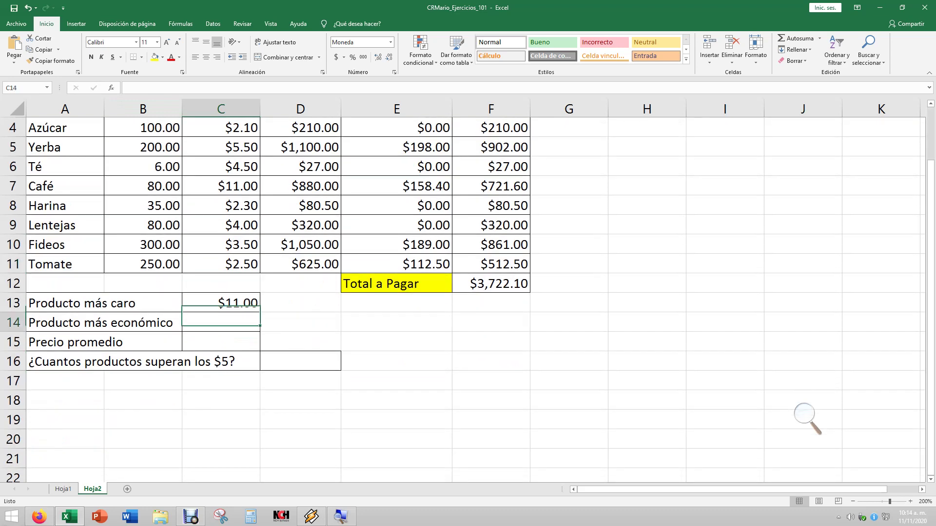
key("Down")
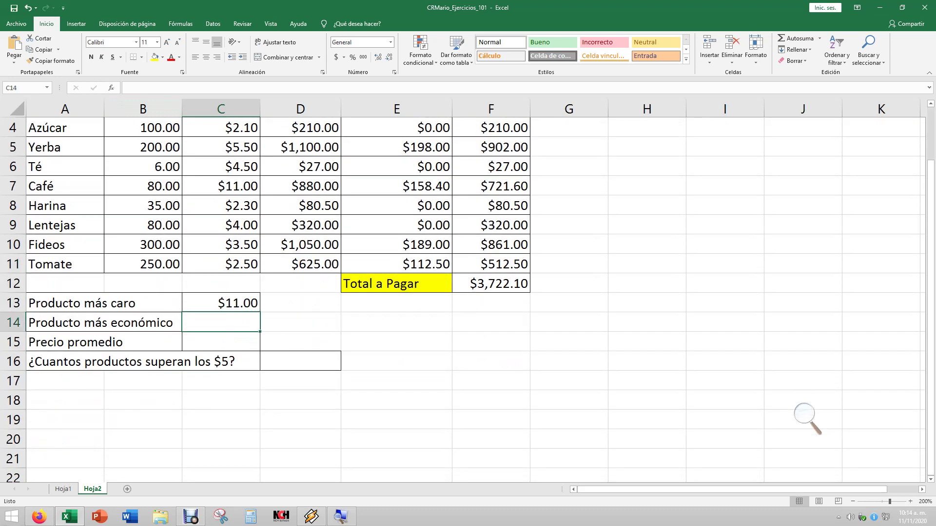
scroll(807, 418, "up", 1)
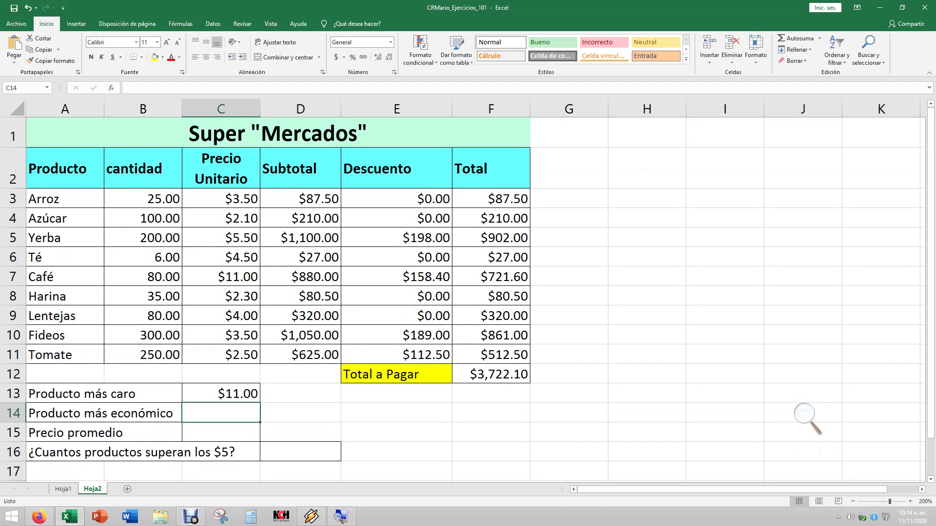
type("=min")
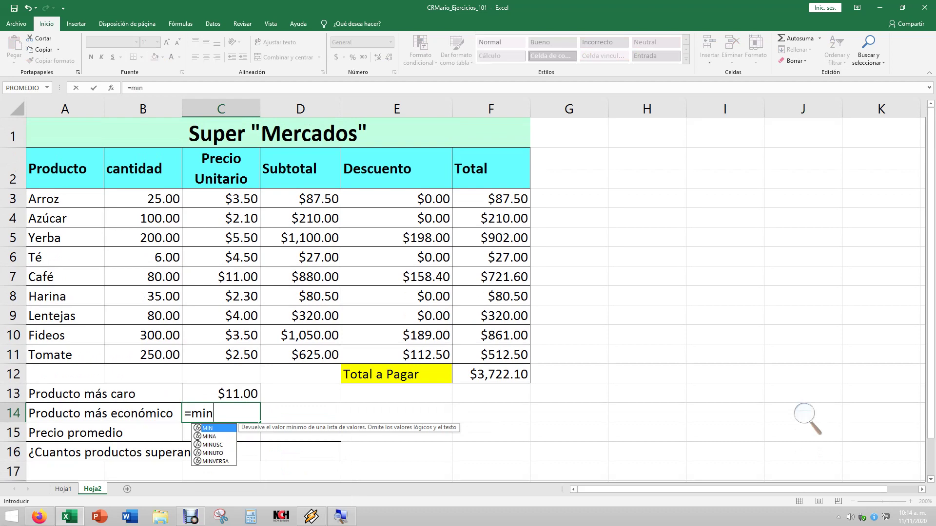
type("(")
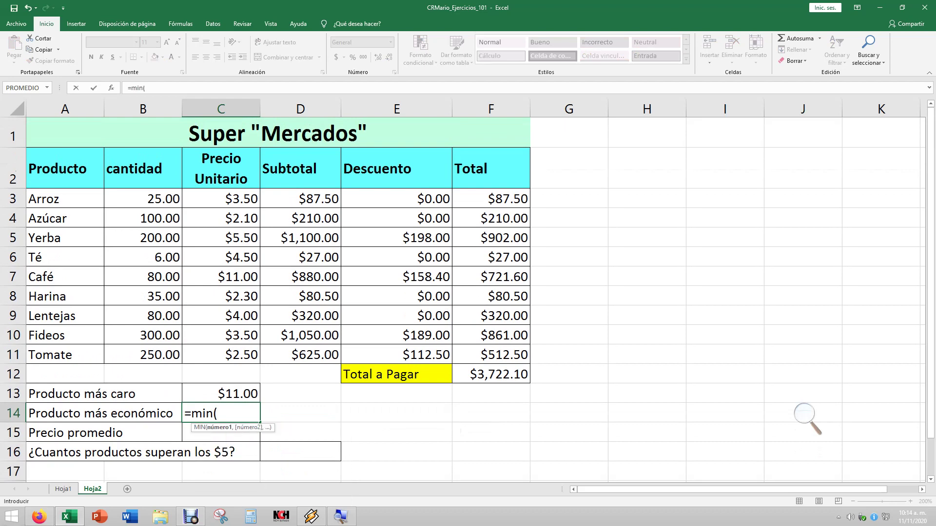
type("c3")
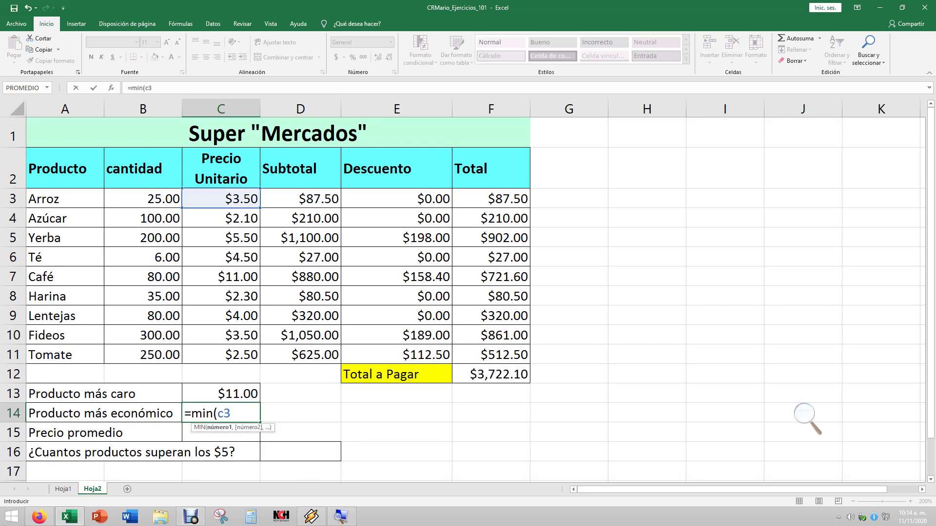
type(":c11")
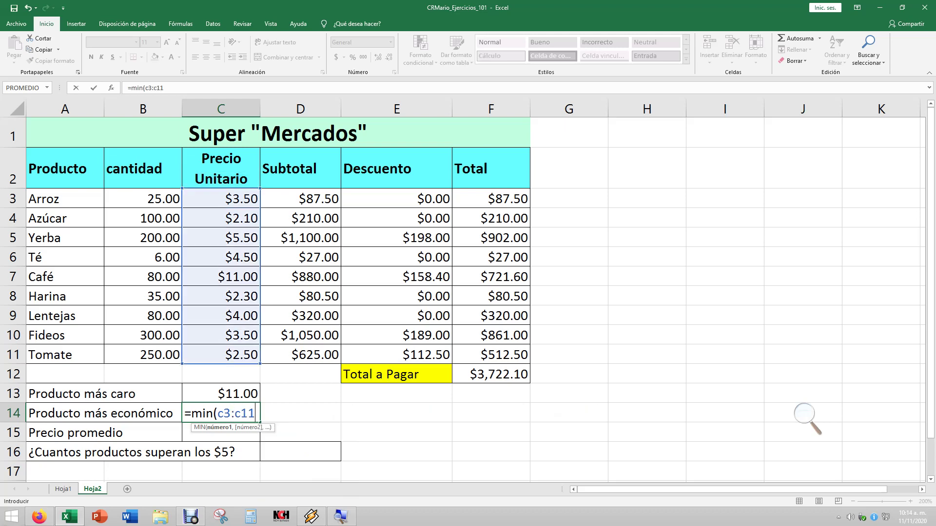
type(")")
key("Return")
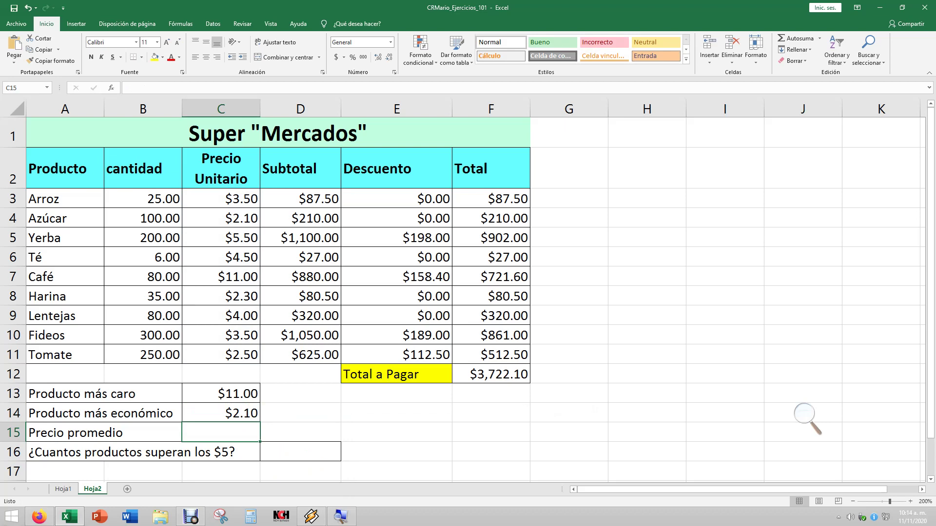
Enter =promedio(c3:c11) in C15 to get the $4.32 average price.
type("=p")
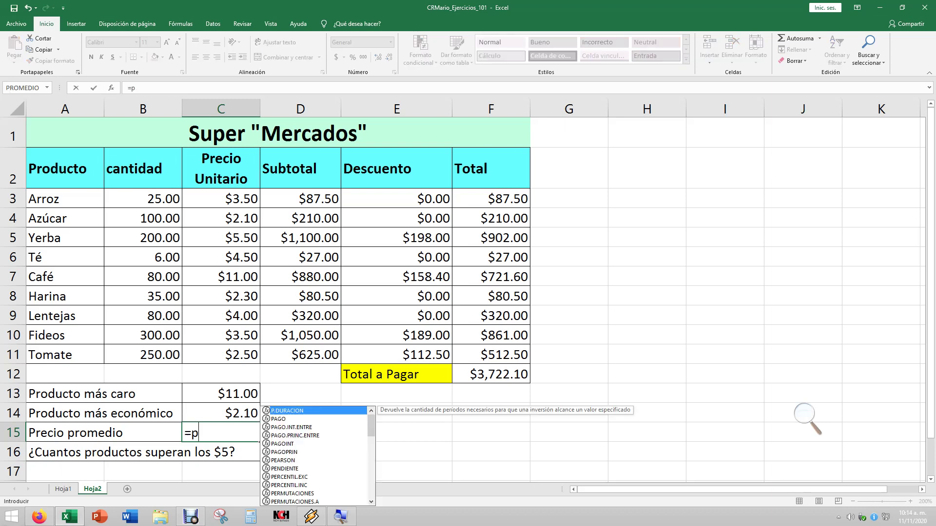
type("romedio")
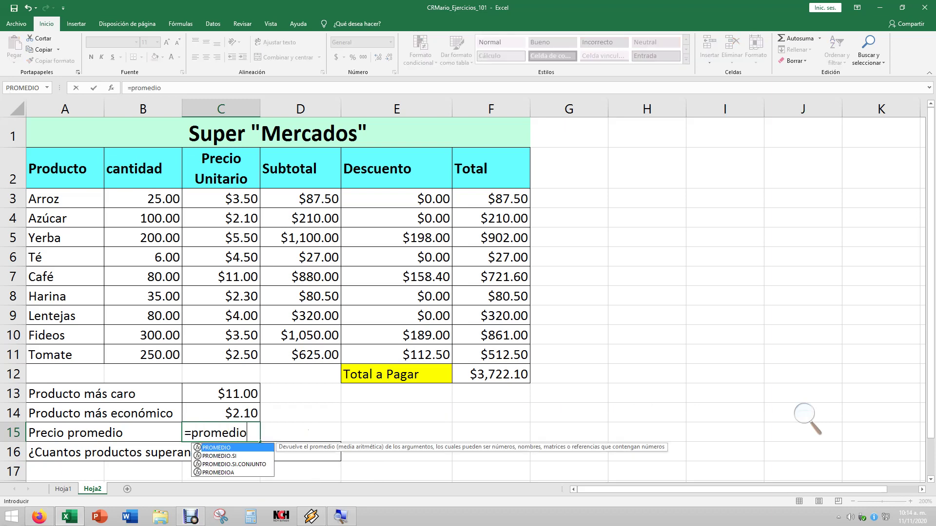
type("(c")
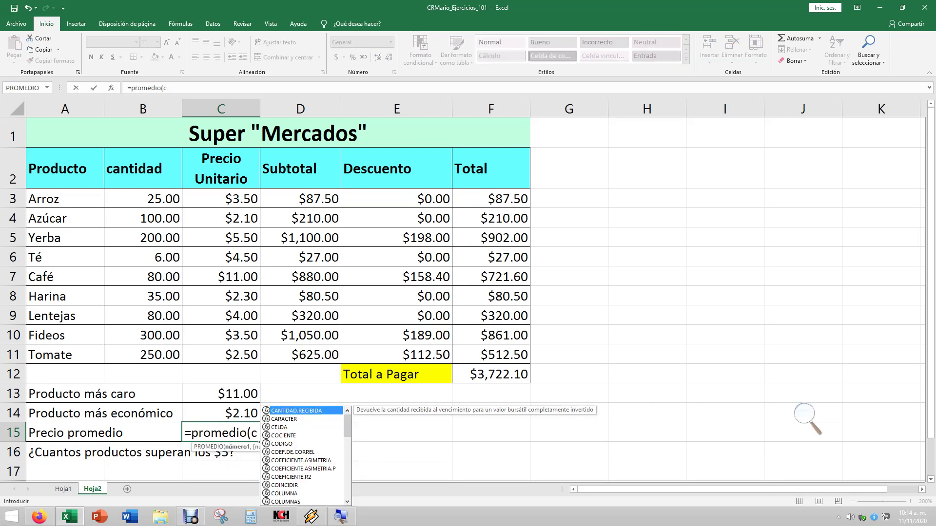
type("3")
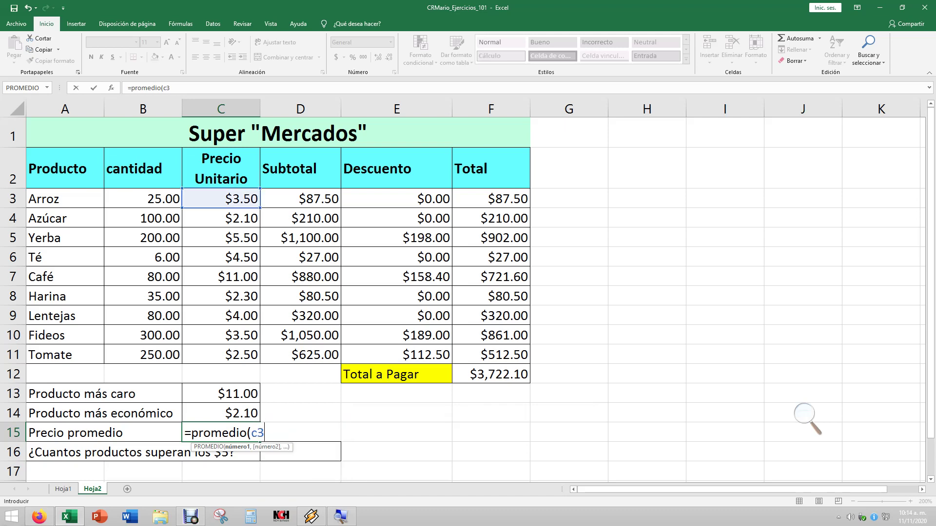
type(":c11")
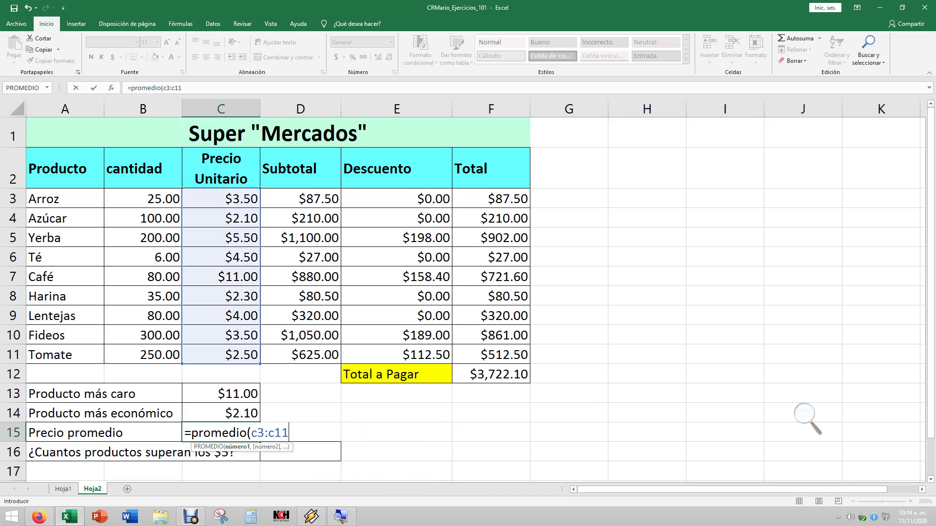
type(")")
key("Return")
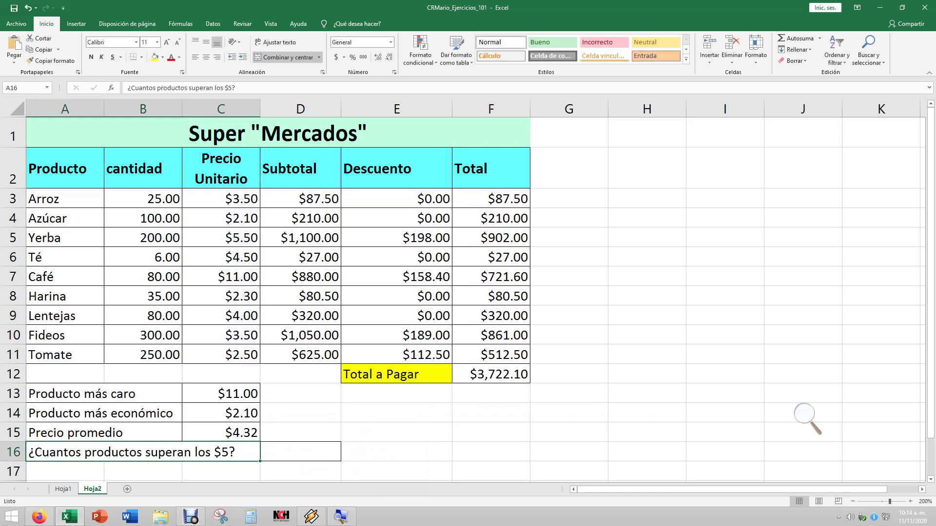
key("Up")
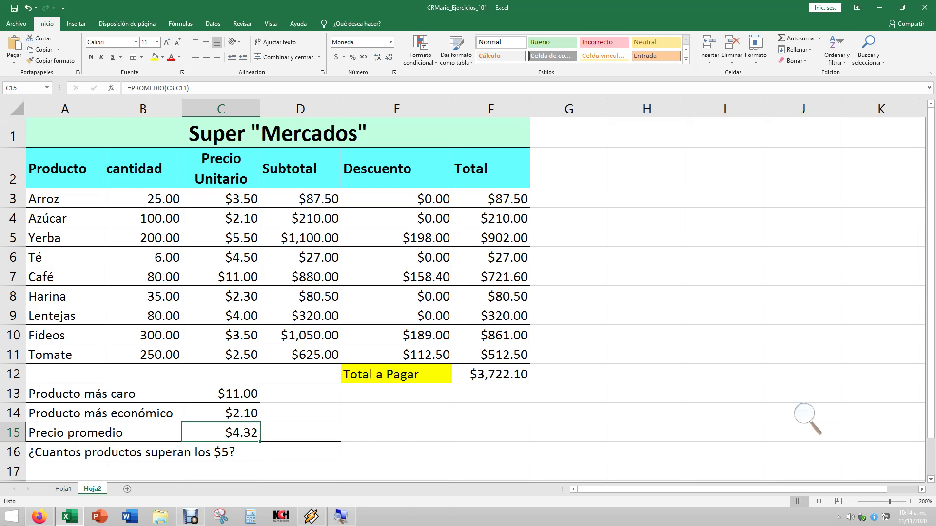
Enter =contar(c5,c7,) in D16 to answer the over-$5 question with 3.
key("Down")
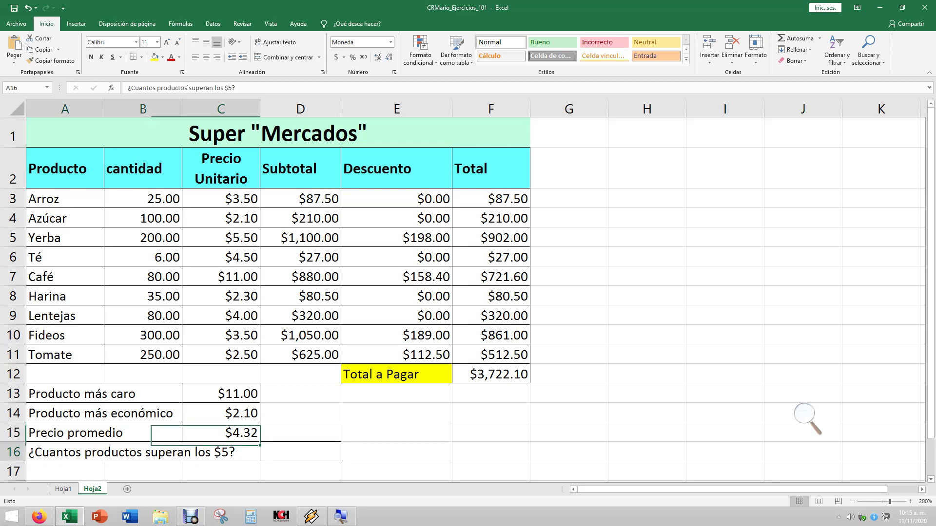
key("Right")
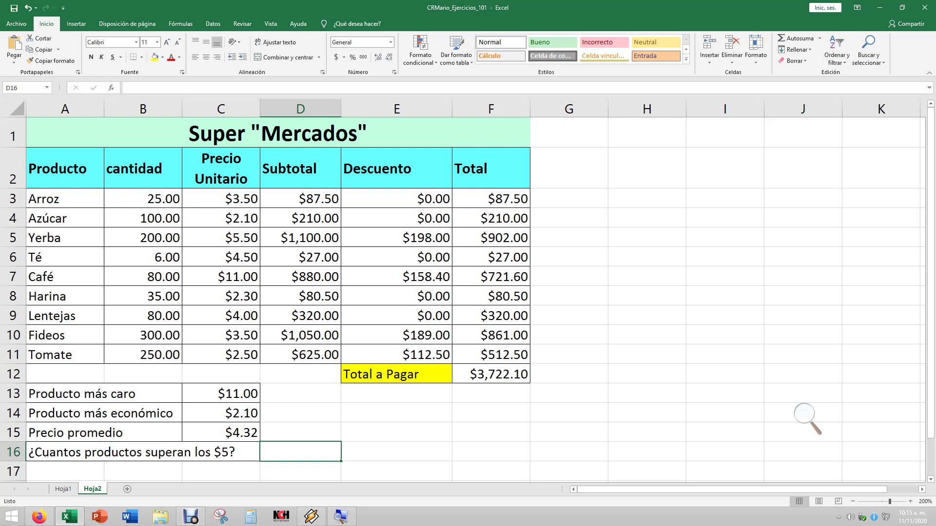
type("=co")
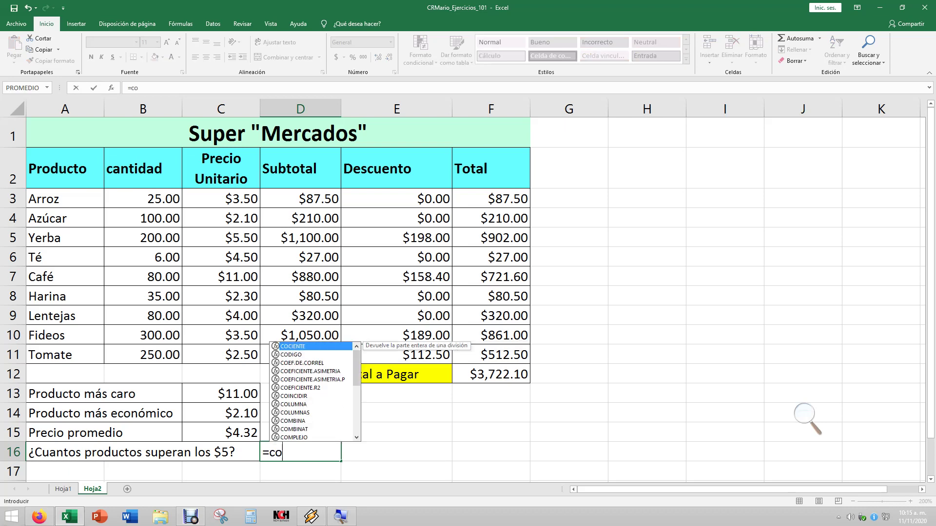
type("ntar")
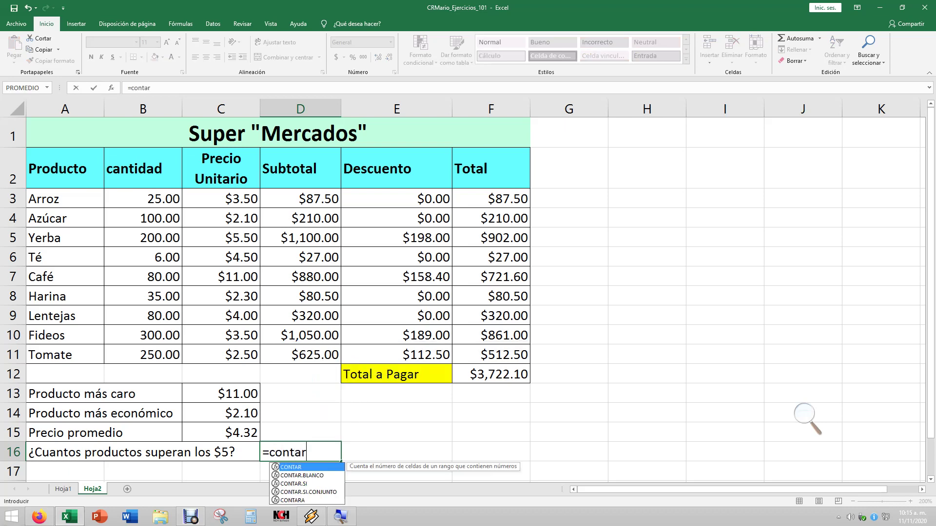
type("(")
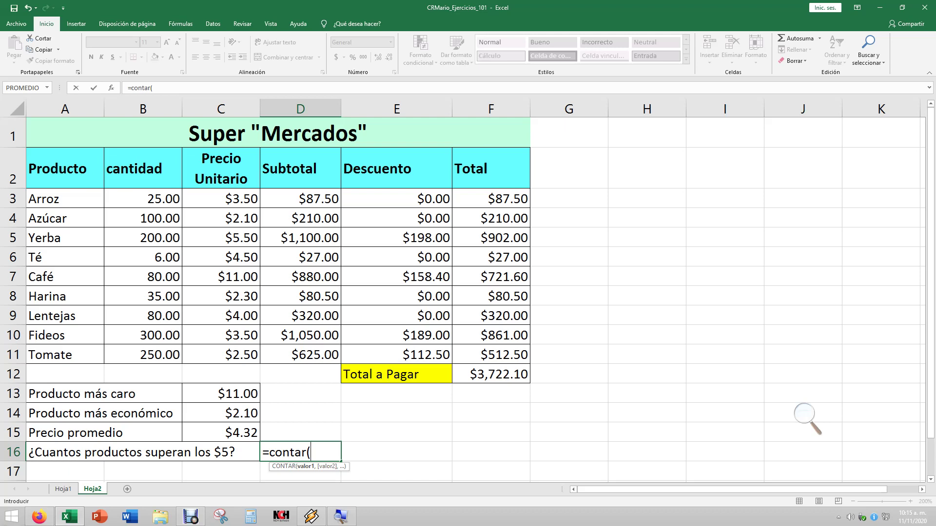
type("c")
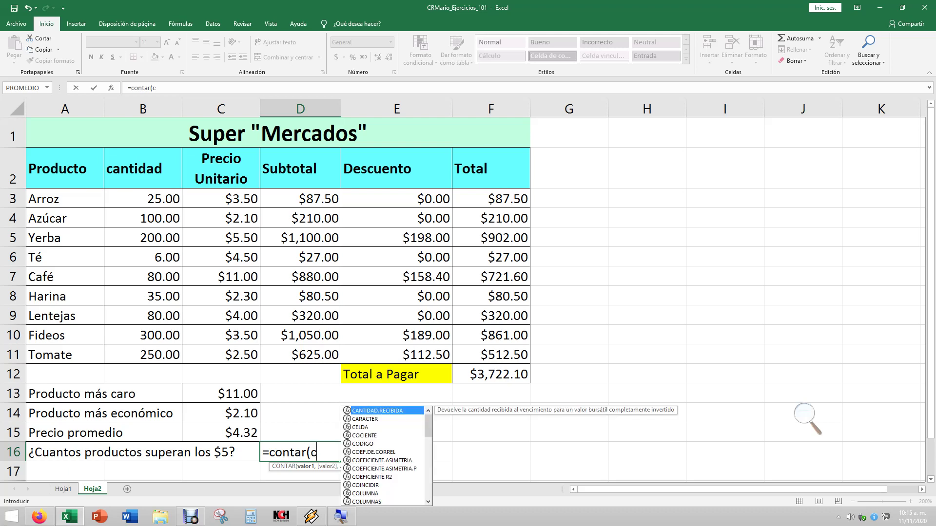
type("5,")
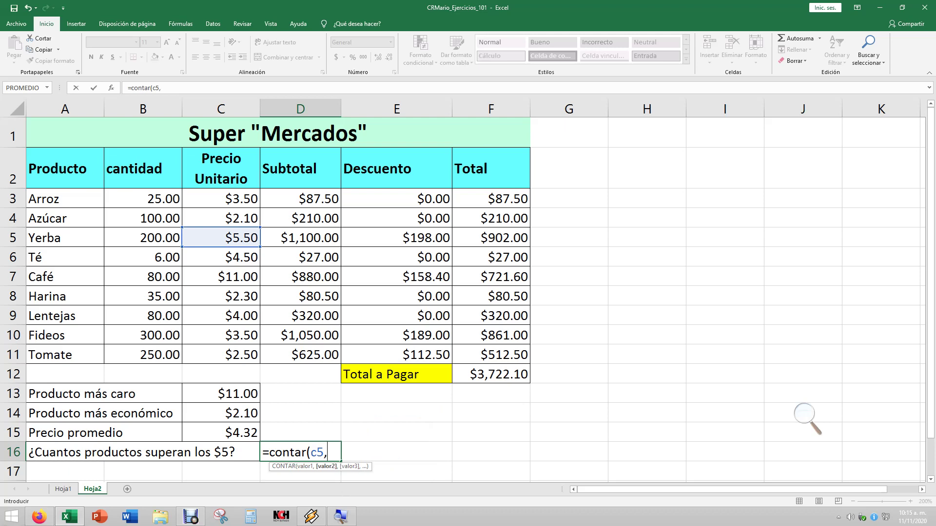
type("c")
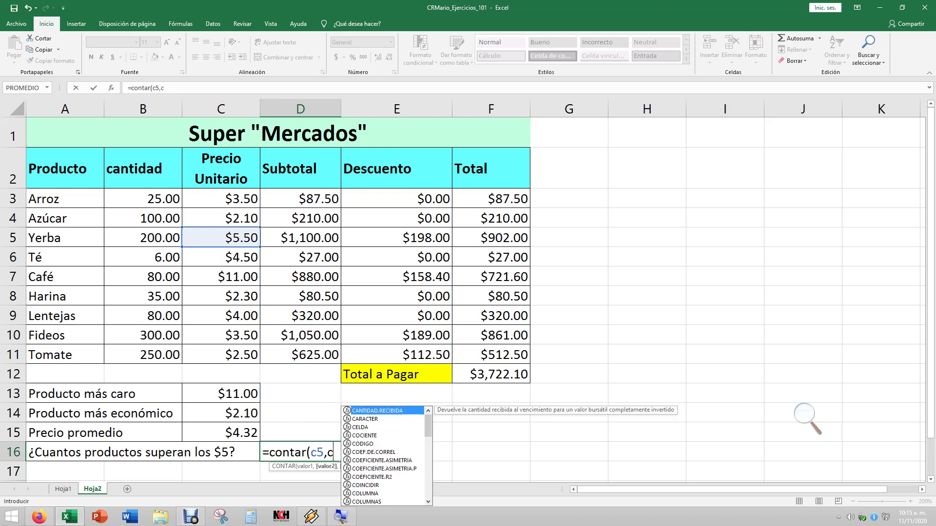
type("7,")
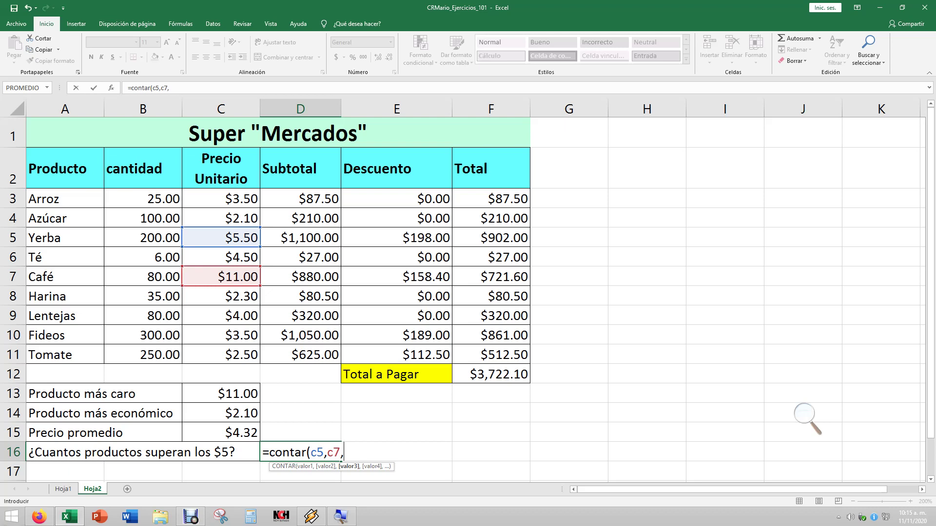
type(")")
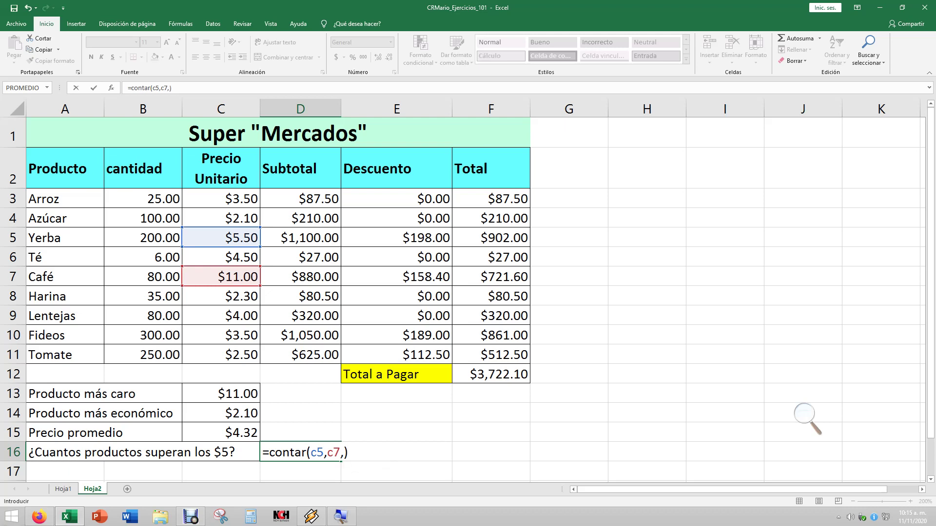
key("Return")
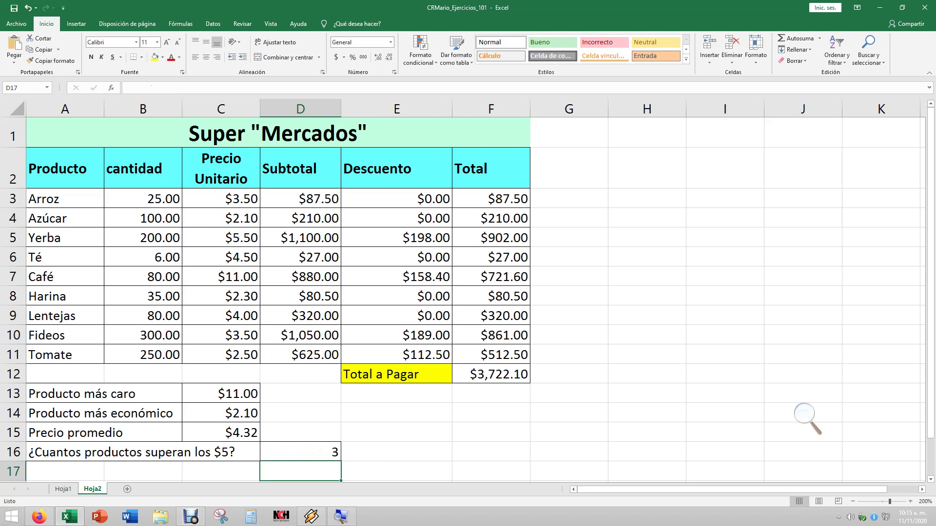
key("Up")
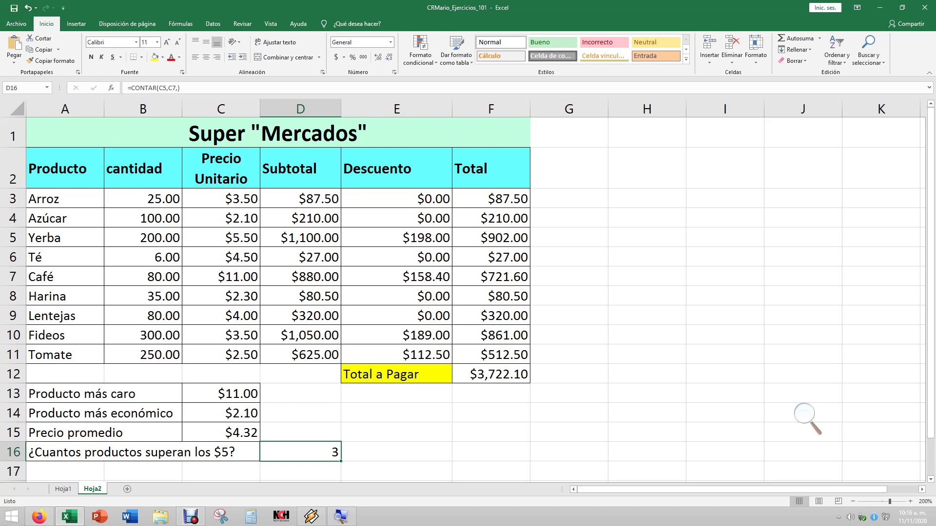
Move the active cell from D16 across the sheet toward I9.
key("shift+Right")
key("shift+Left")
key("Right")
key("Right")
key("Right")
key("Right")
key("Up")
key("Up")
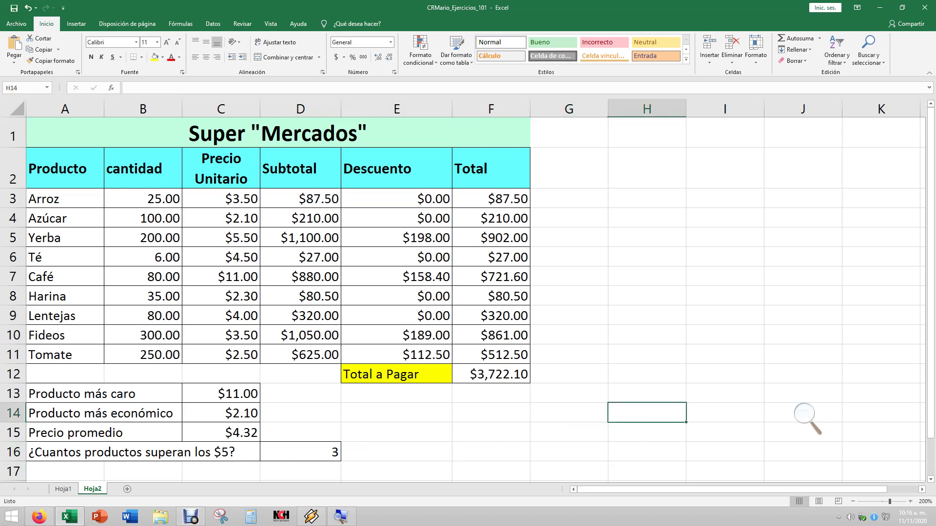
key("Right")
key("Up")
key("Up")
key("Up")
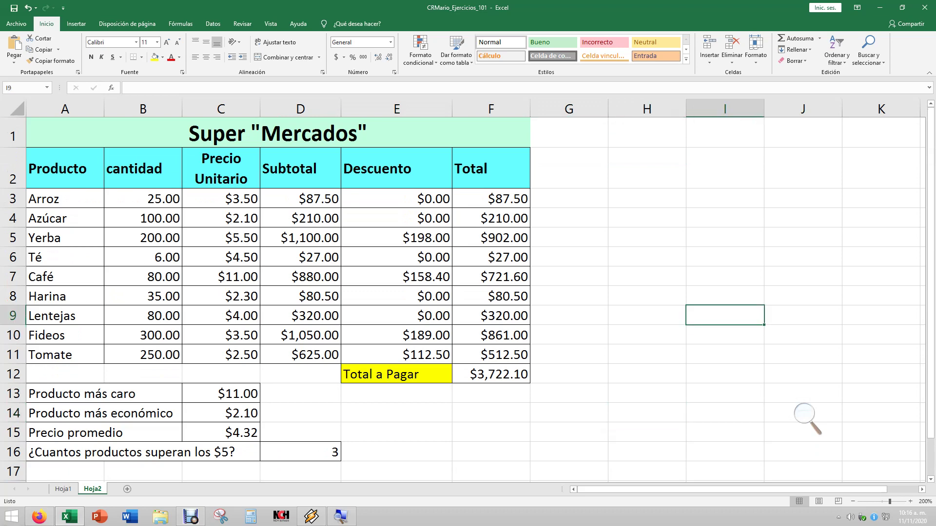
Rename the Hoja1 sheet to 'Ejercicio 01'.
left_click(63, 489)
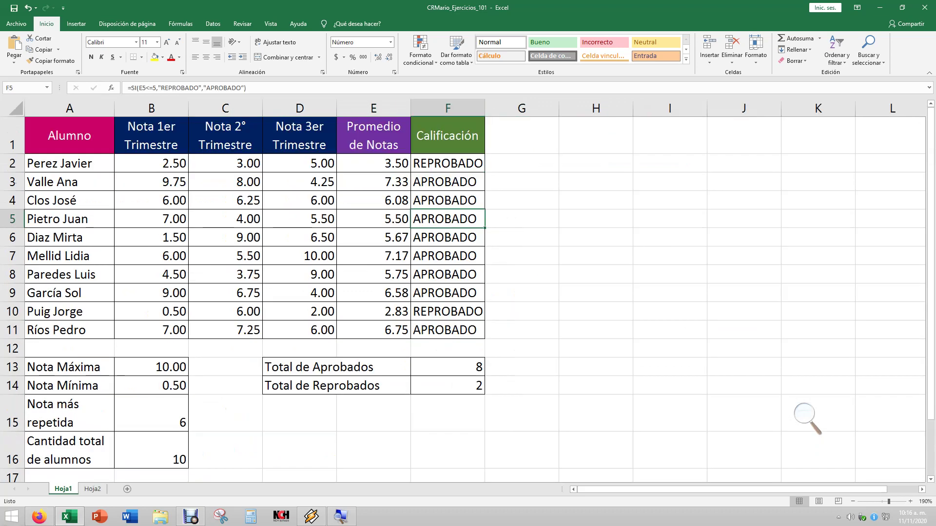
double_click(62, 489)
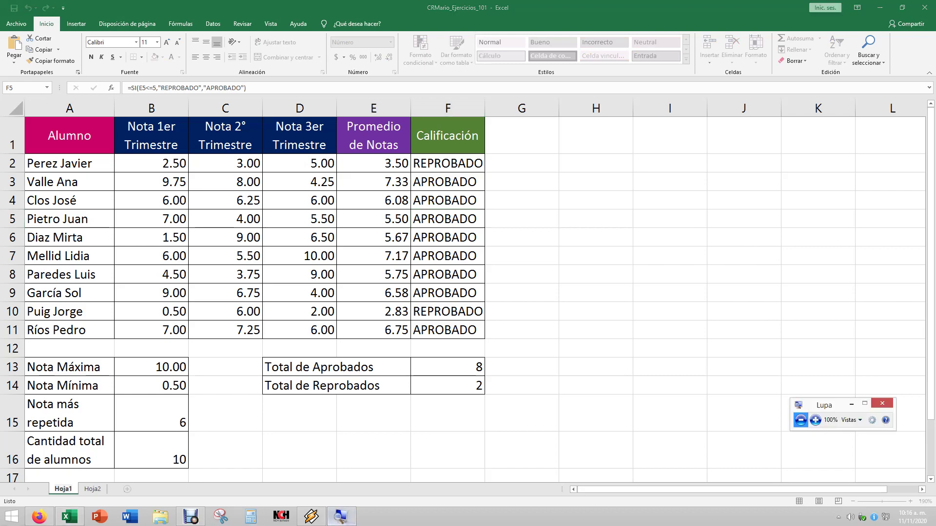
left_click(814, 420)
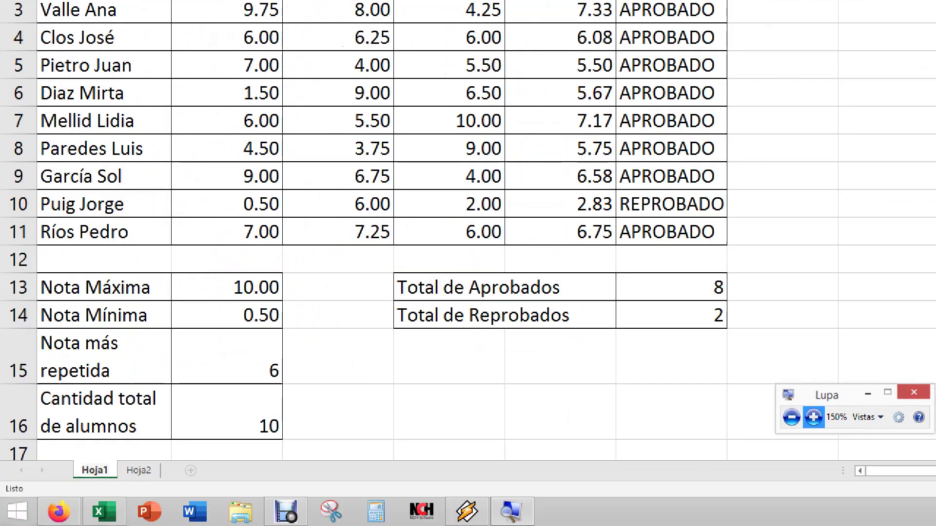
left_click(671, 65)
double_click(95, 470)
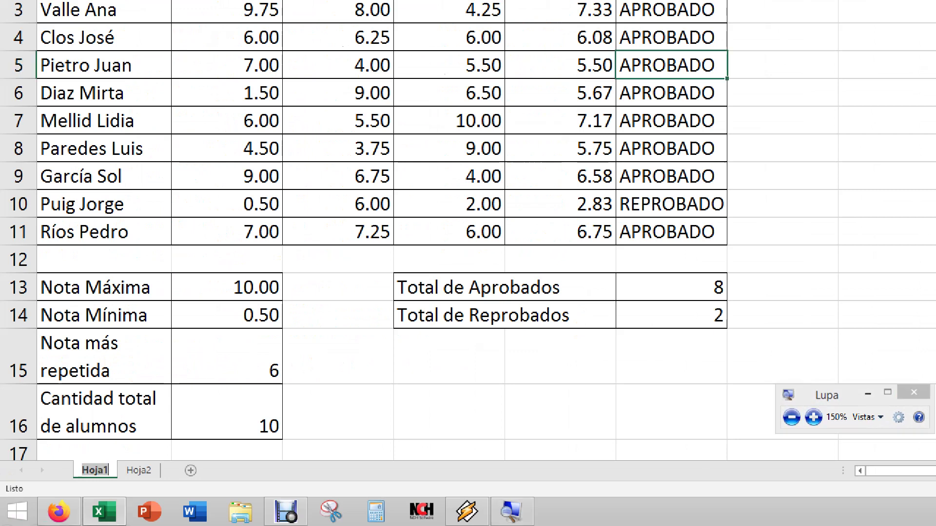
type("Ejerci")
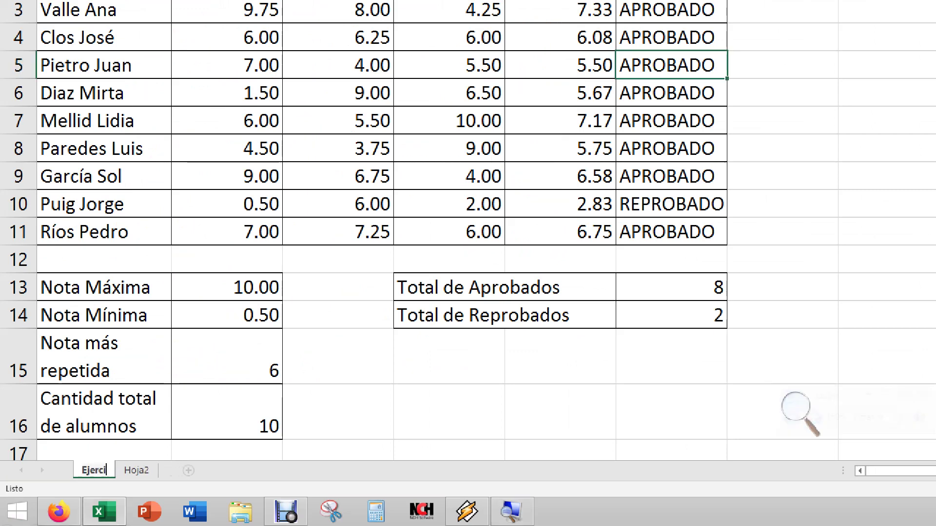
type("cio 01")
key("Return")
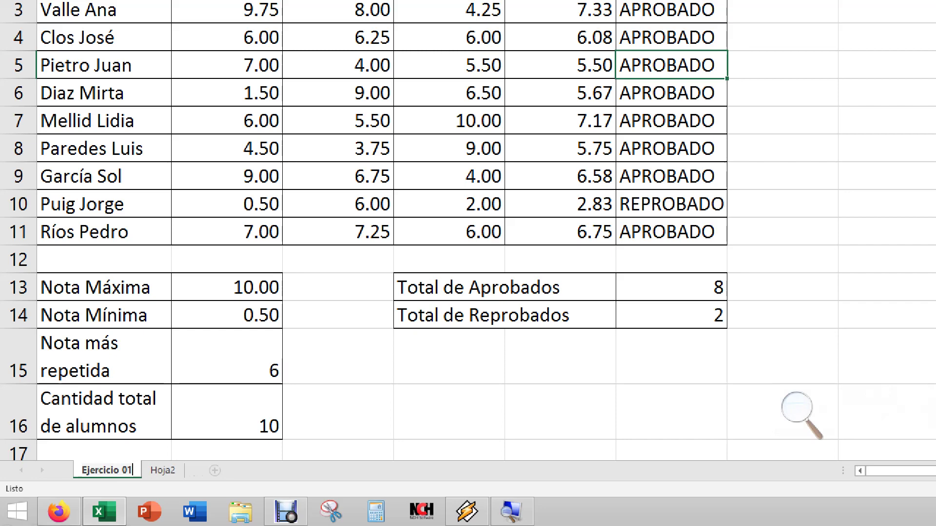
Rename the Hoja2 sheet to 'Ejercicio 02'.
left_click(157, 470)
double_click(163, 470)
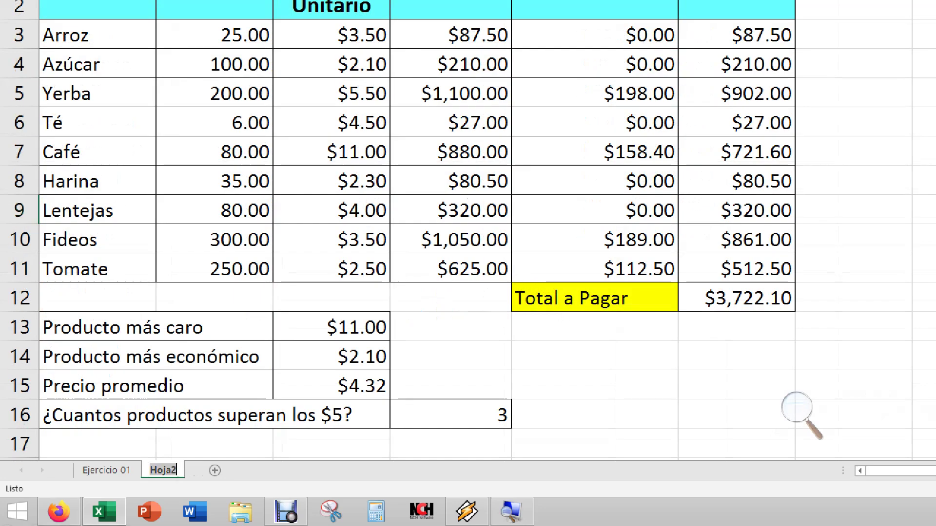
type("Ejerc")
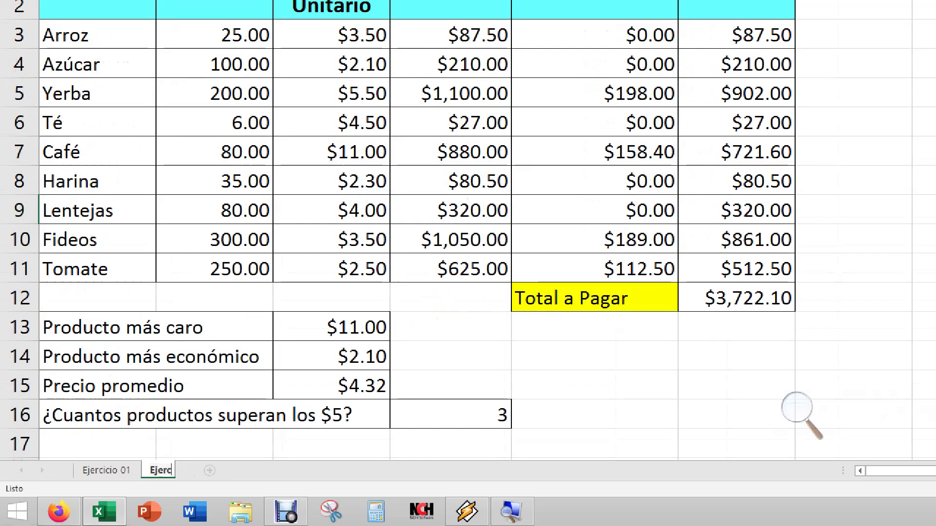
type("icio 02")
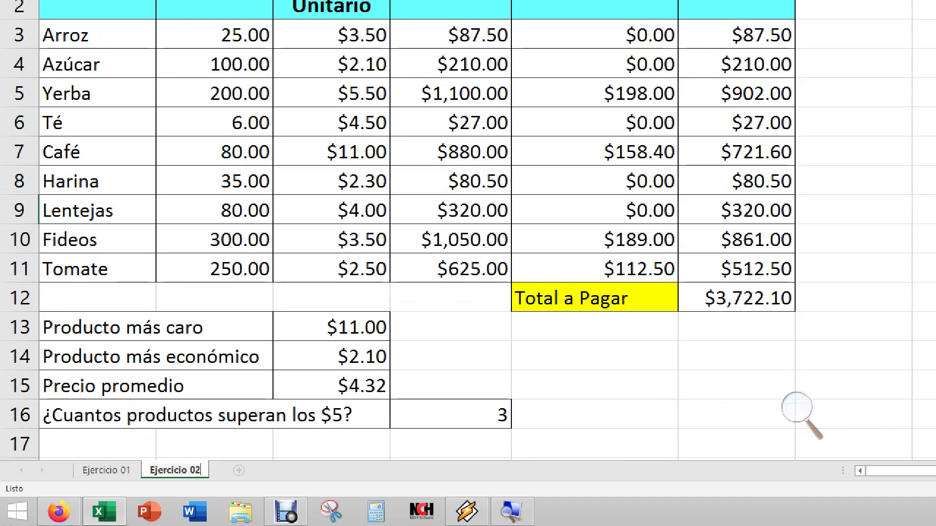
left_click(331, 444)
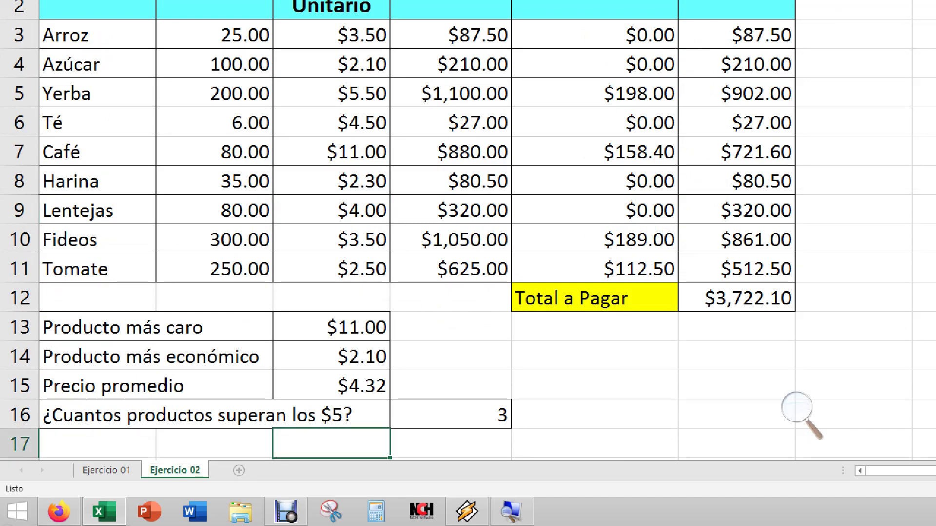
Add a new blank sheet and name it 'Ejercicio 03'.
left_click(239, 471)
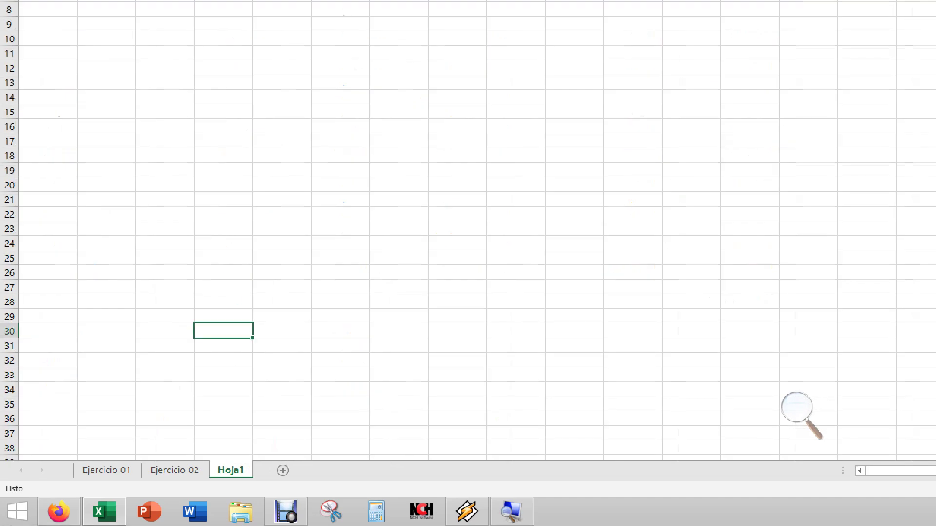
key("super+minus")
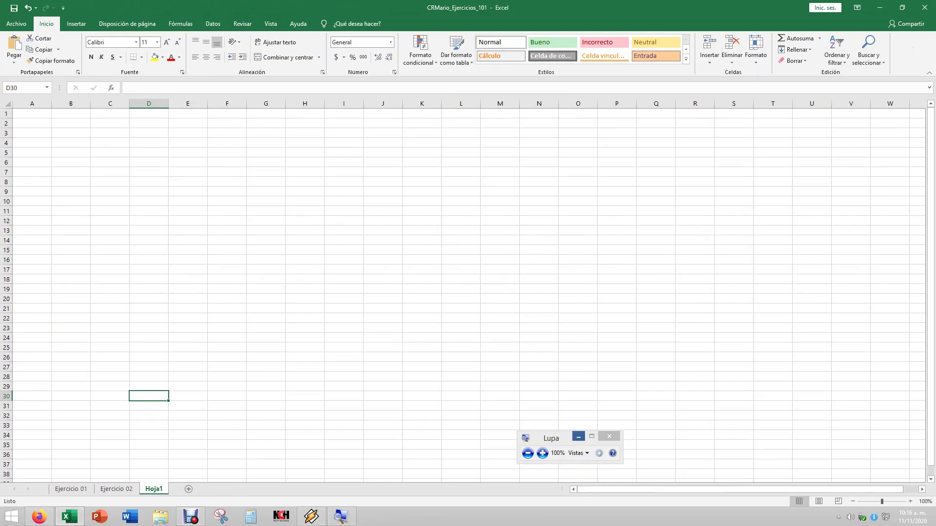
left_click(579, 437)
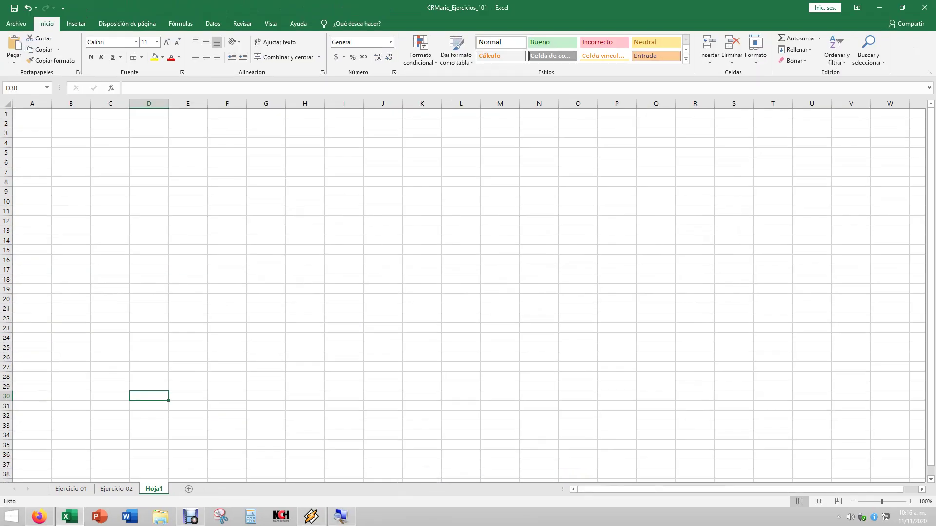
double_click(154, 489)
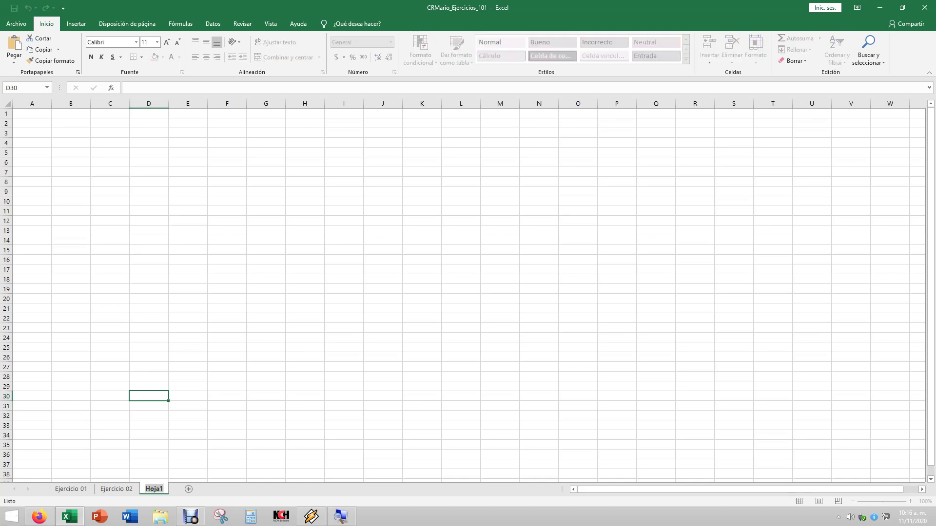
type("Ejercicio ")
type("03")
key("Return")
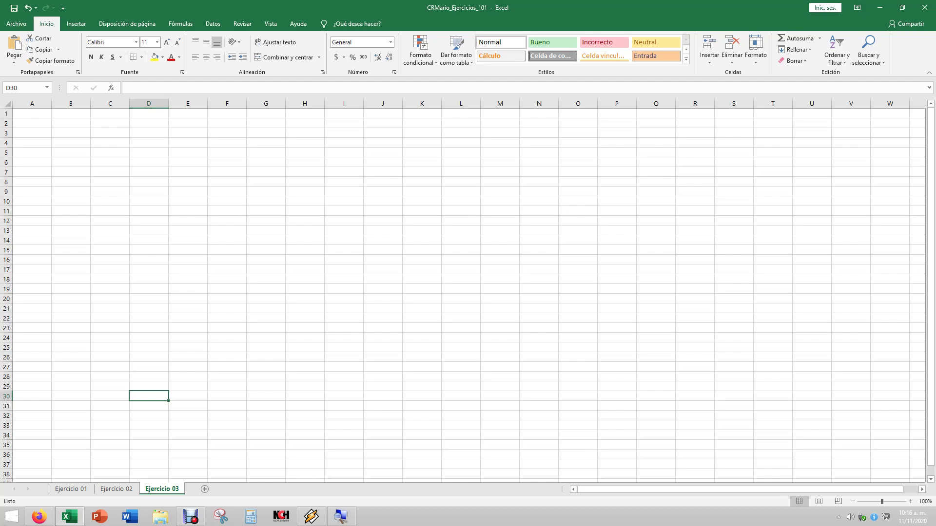